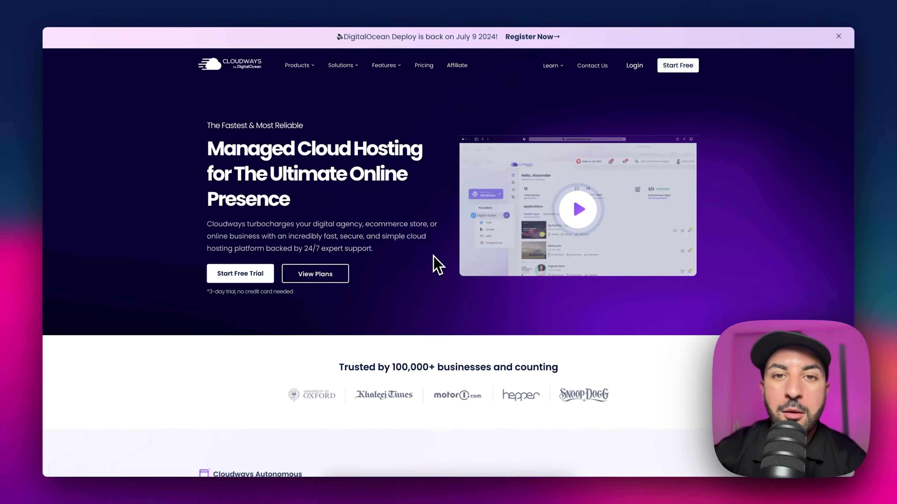
Step: Browse the Cloudways page and open the free trial signup form
scroll(436, 263, "down", 10)
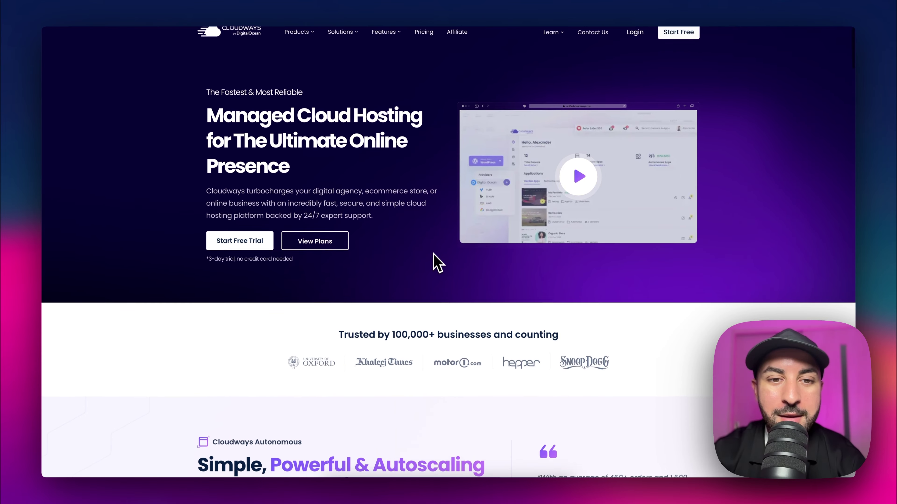
scroll(455, 334, "up", 15)
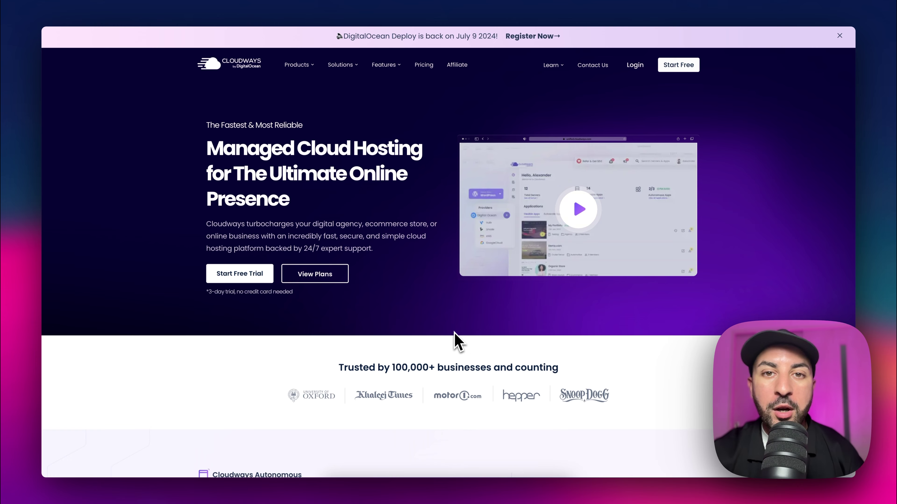
scroll(454, 333, "down", 5)
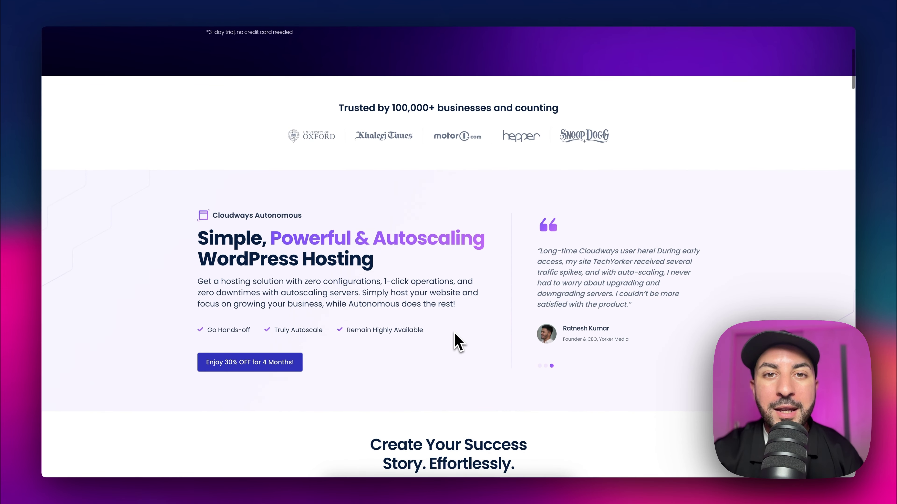
scroll(457, 342, "down", 5)
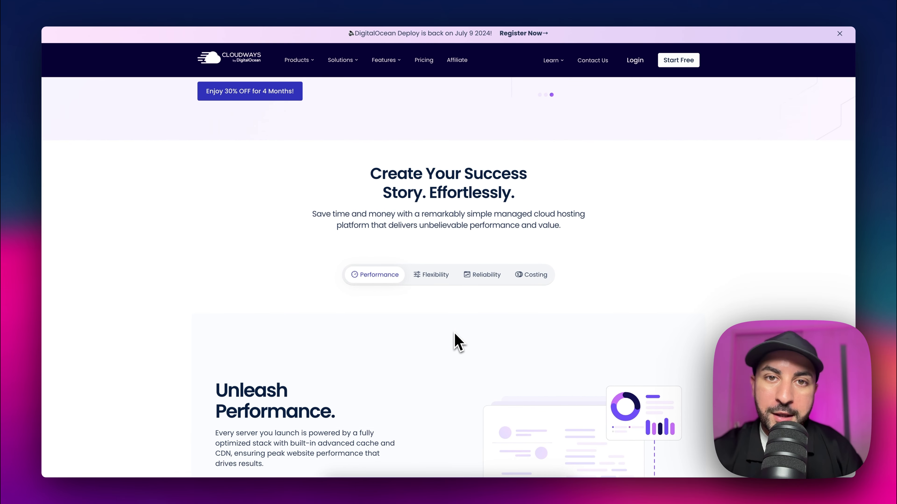
scroll(457, 342, "down", 1)
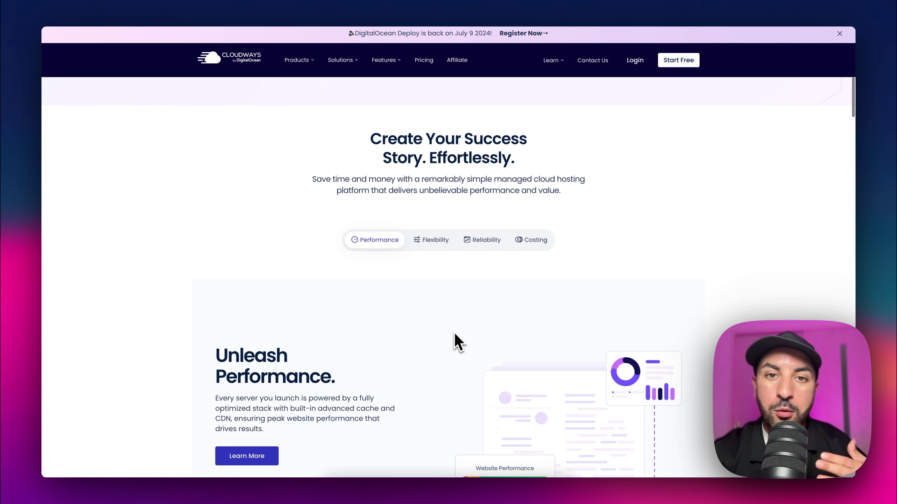
scroll(457, 342, "down", 1)
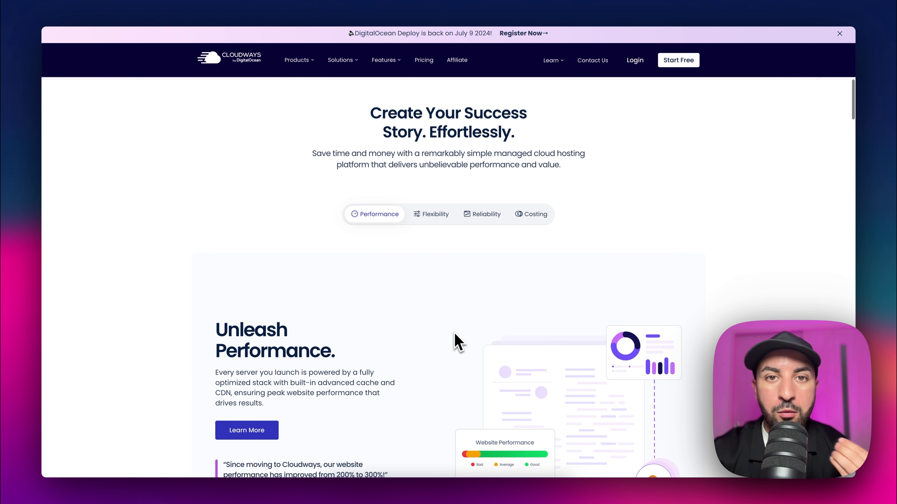
scroll(457, 342, "down", 1)
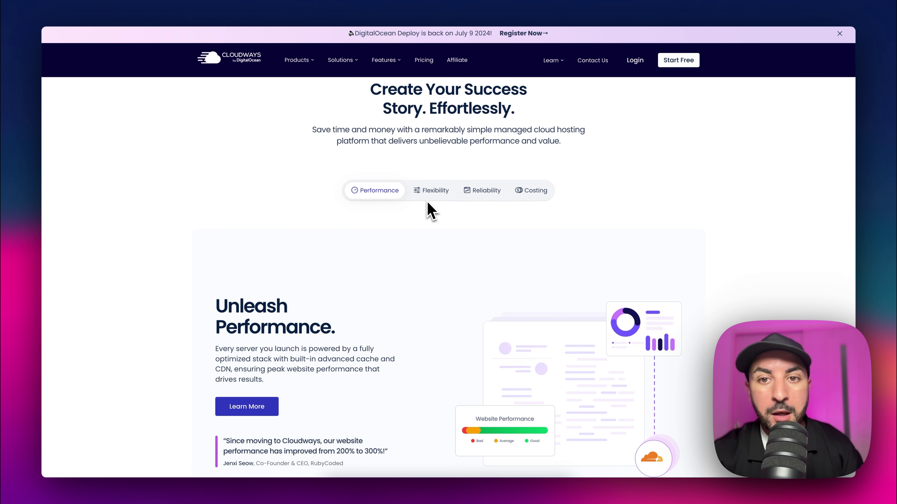
scroll(431, 212, "up", 20)
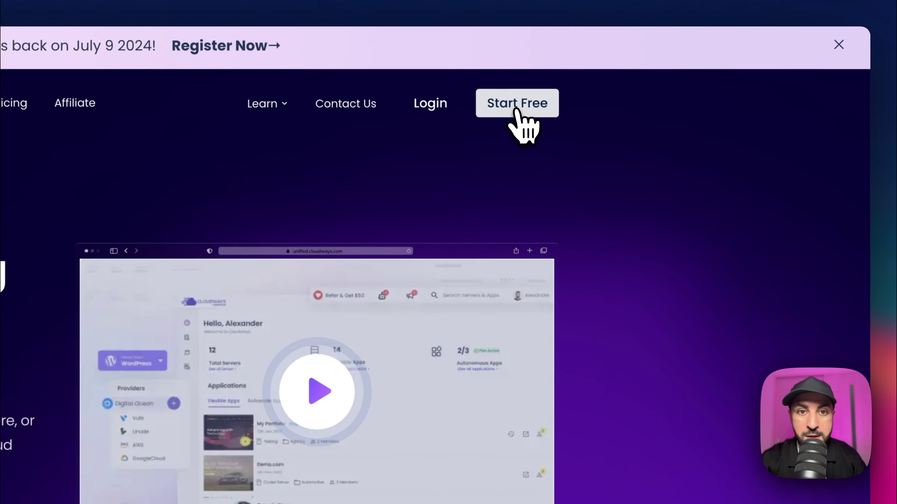
left_click(679, 66)
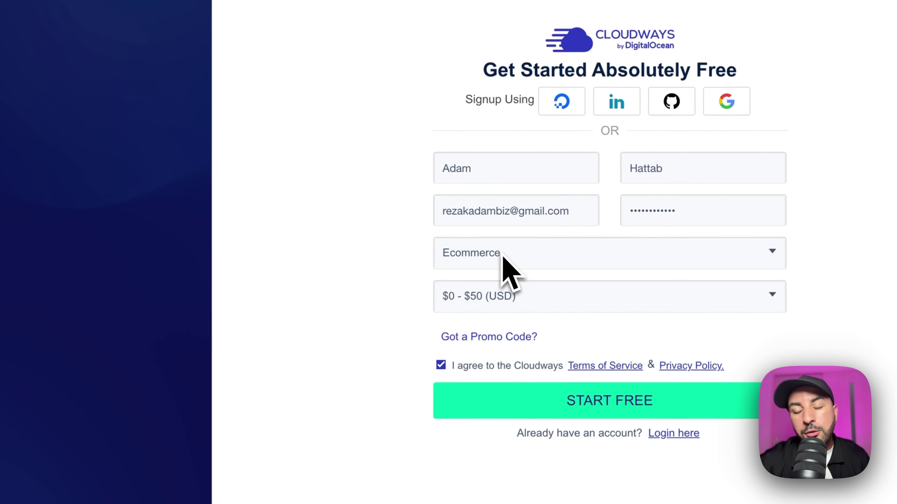
Step: Sign up as an Ecommerce business with a $0 - $50 (USD) budget
left_click(598, 264)
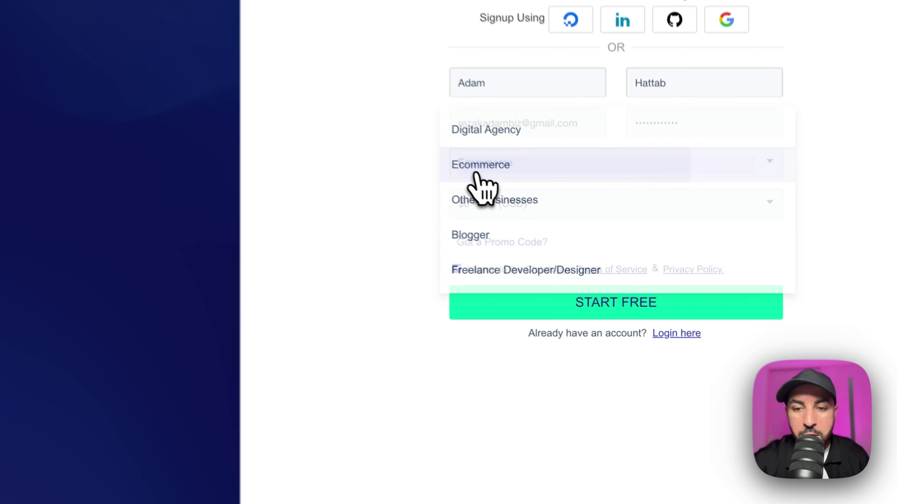
left_click(581, 263)
left_click(466, 192)
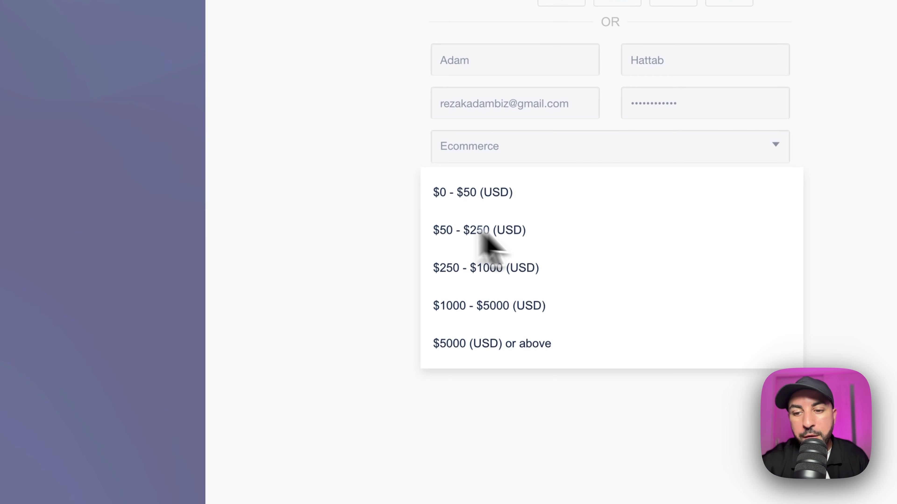
left_click(359, 179)
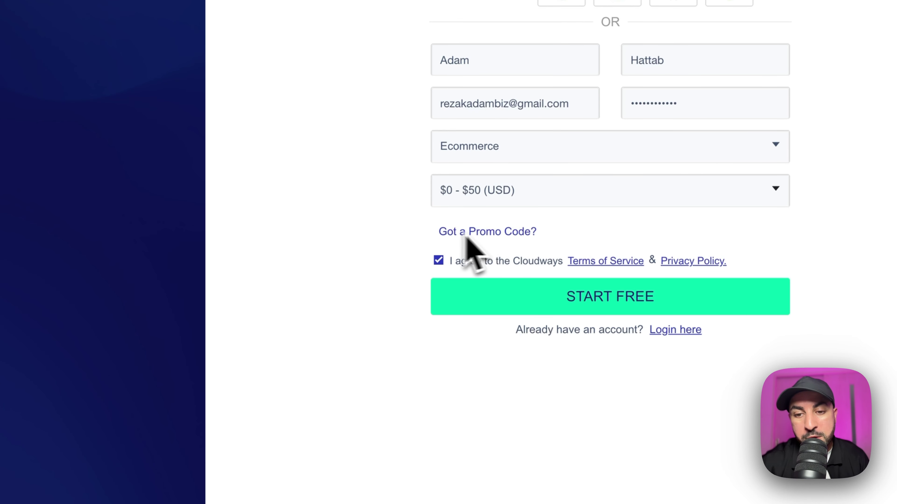
left_click(483, 318)
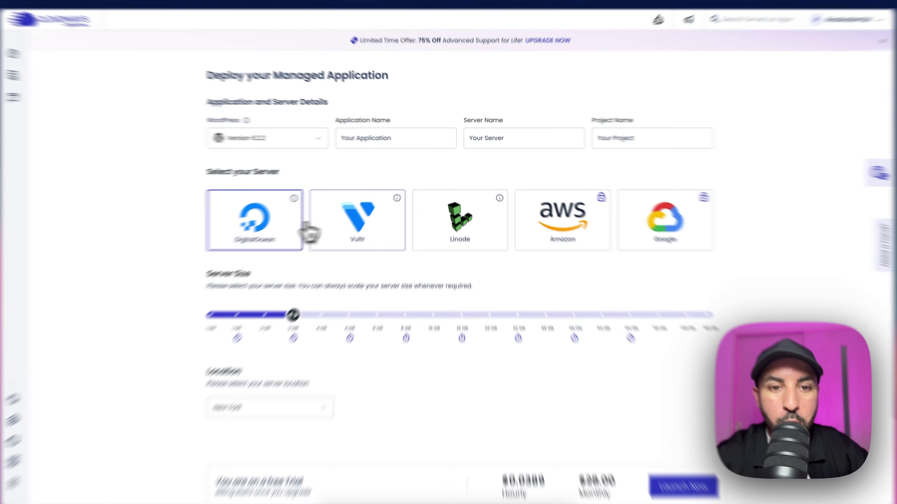
Step: Preview the Vultr, Linode, Amazon and Google providers, then choose DigitalOcean
left_click(378, 228)
left_click(437, 221)
left_click(630, 261)
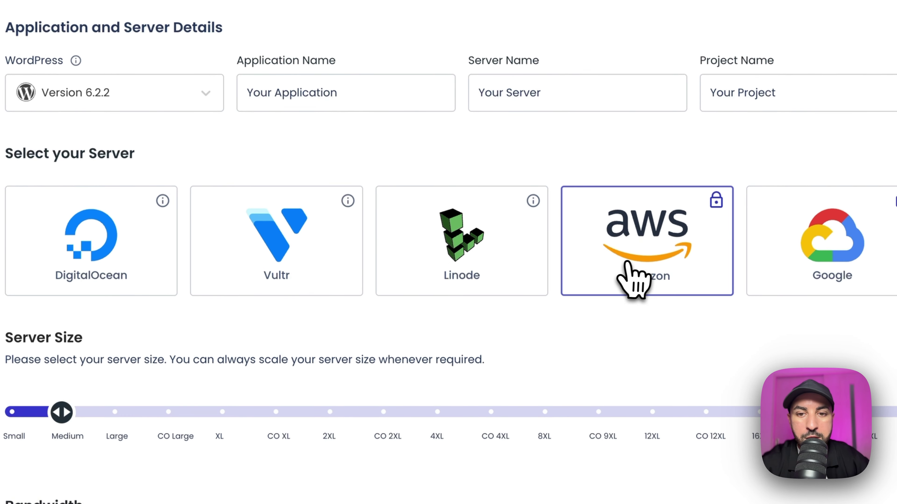
left_click(822, 264)
left_click(280, 136)
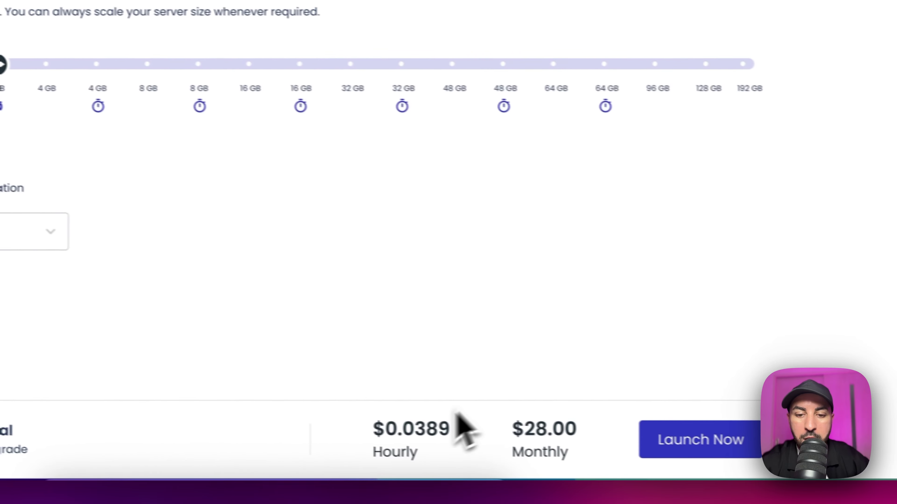
Step: Compare provider server sizes, settle on DigitalOcean and set the size to 1 GB
left_click(247, 152)
left_click(469, 164)
left_click(615, 252)
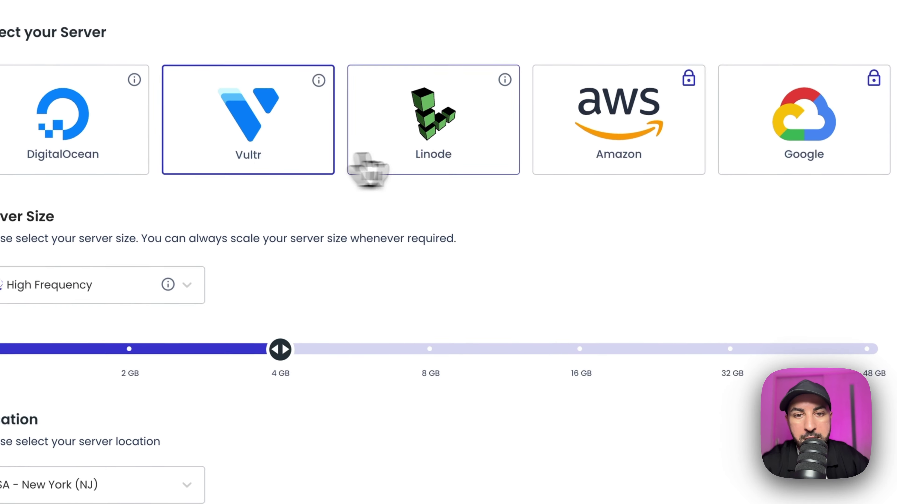
left_click(659, 249)
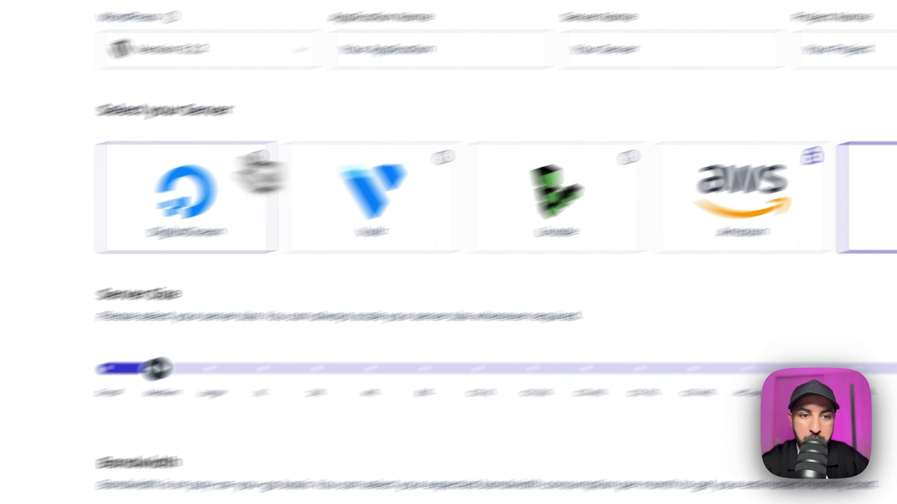
left_click(334, 152)
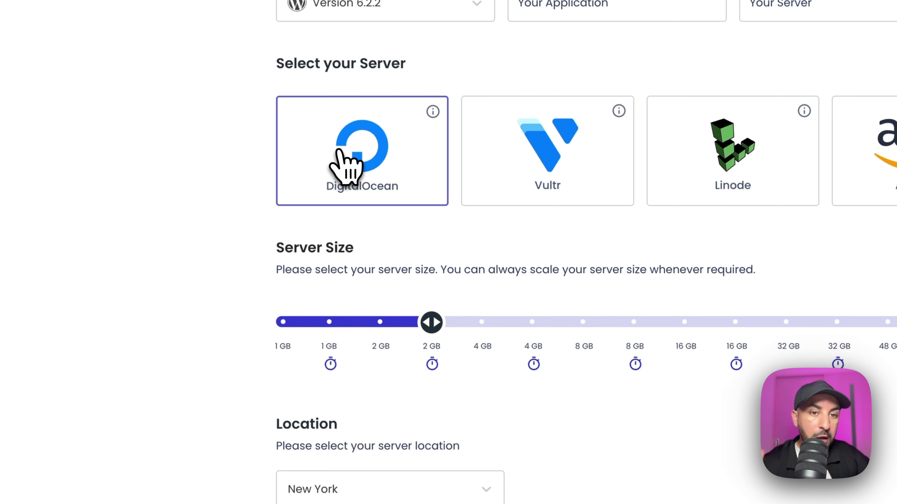
left_click_drag(432, 330, 284, 328)
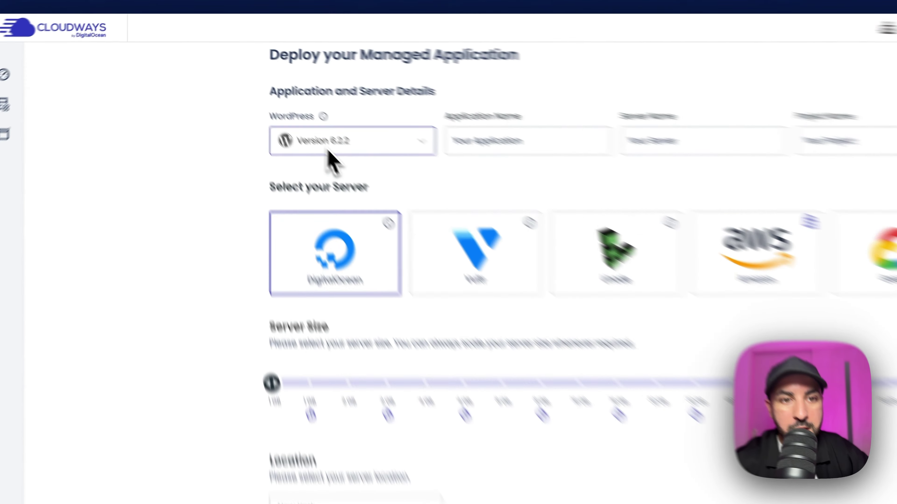
Step: Keep WordPress version 6.2.2 and select the placeholder application name
left_click(268, 112)
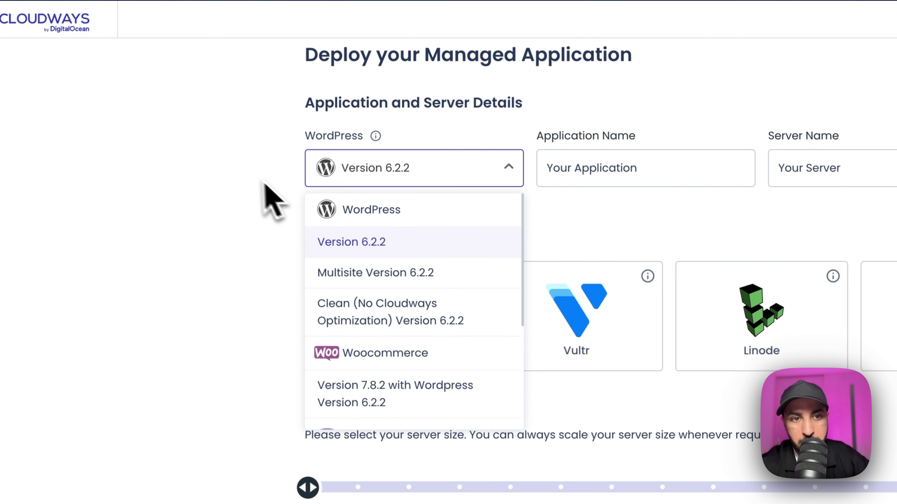
left_click(290, 173)
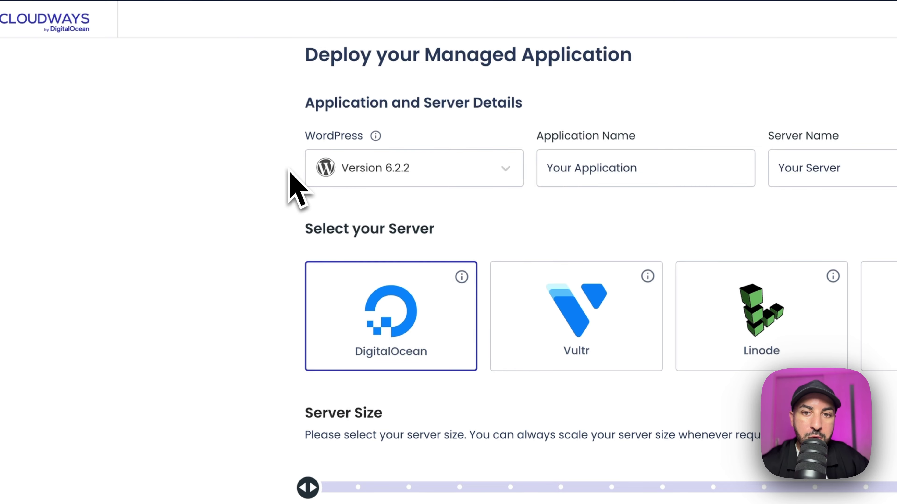
left_click(600, 155)
triple_click(586, 171)
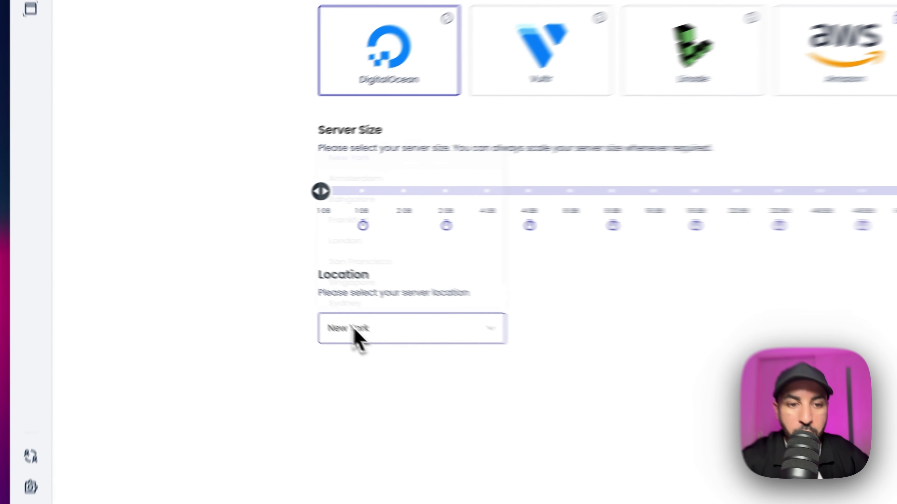
Step: Place the server in Frankfurt and launch the new server and application
left_click(253, 302)
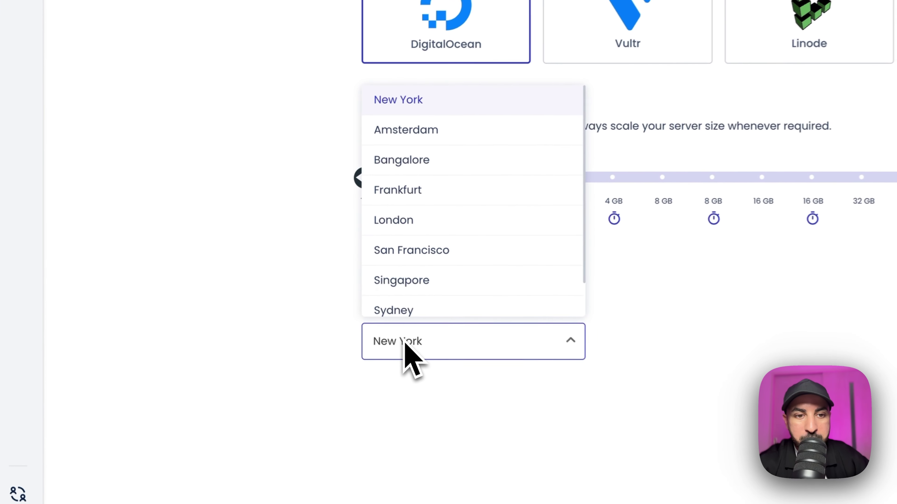
scroll(461, 186, "down", 1)
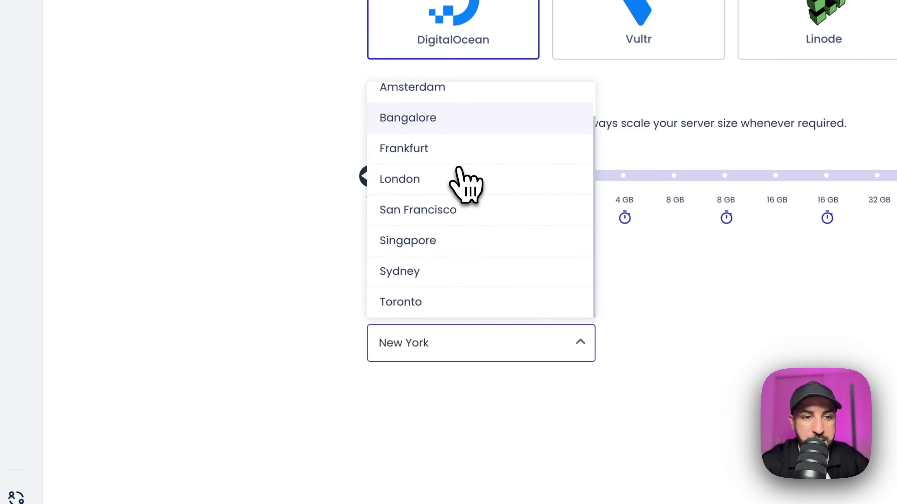
scroll(455, 187, "up", 1)
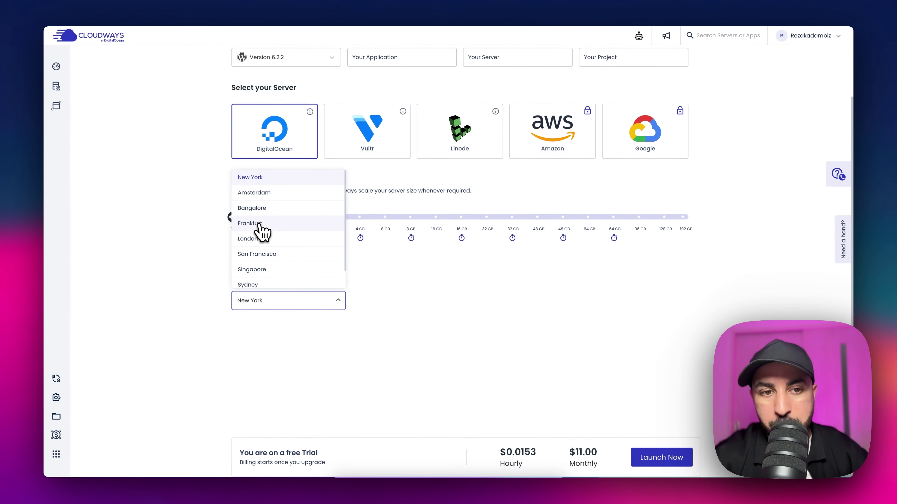
left_click(259, 224)
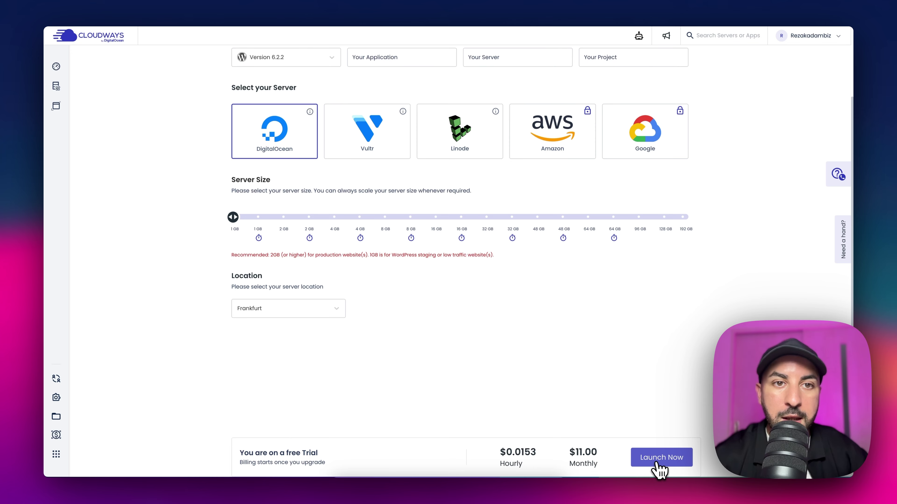
left_click(655, 462)
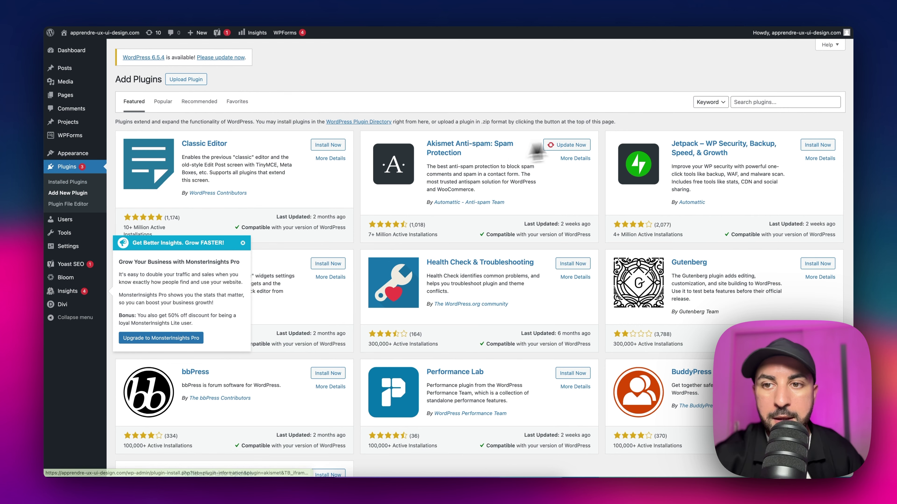
Step: Search the plugins for Cloudways and install the Cloudways WordPress Migrator
left_click(795, 102)
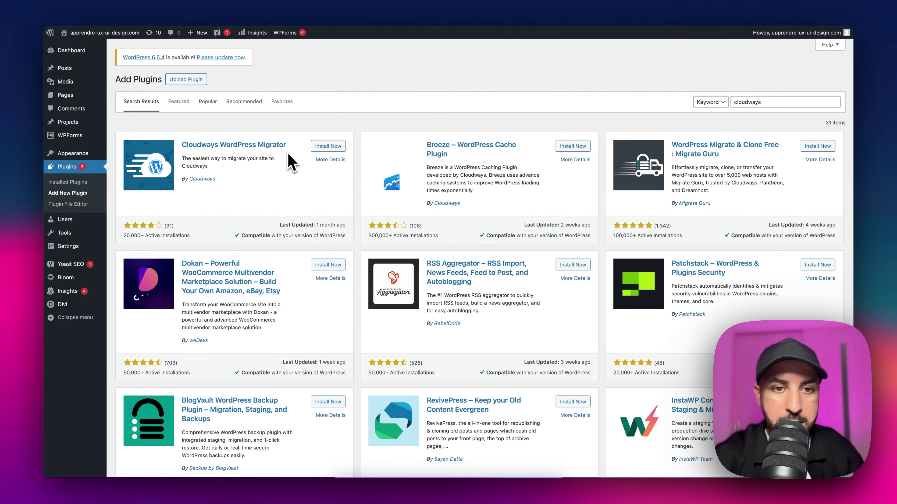
left_click(328, 146)
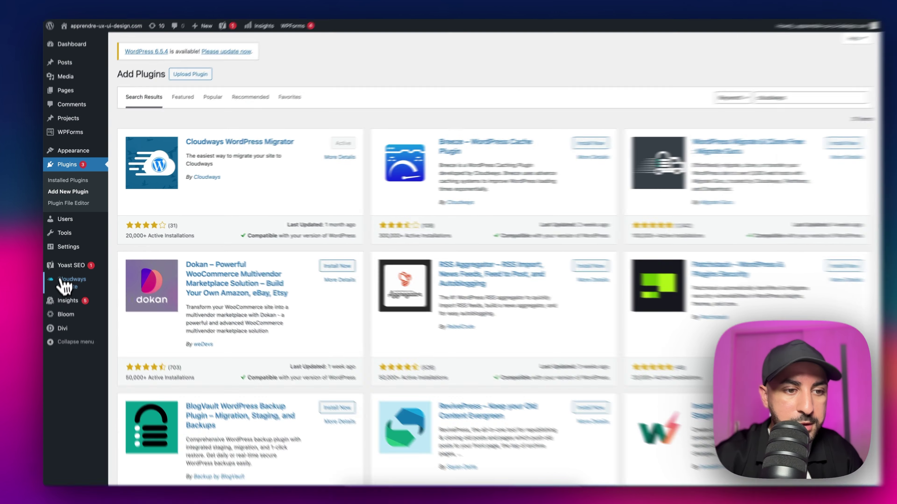
Step: On the Cloudways Migrate page, enter the account e-mail and accept BlogVault's terms
left_click(67, 283)
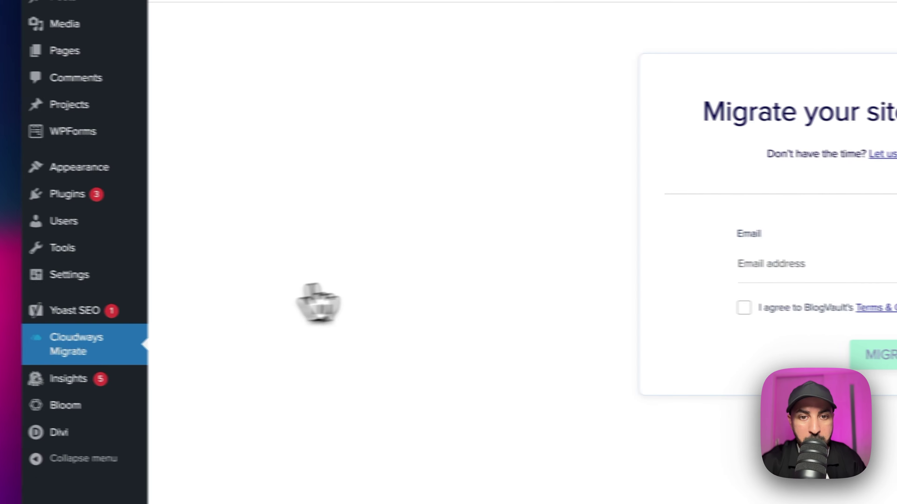
left_click(823, 265)
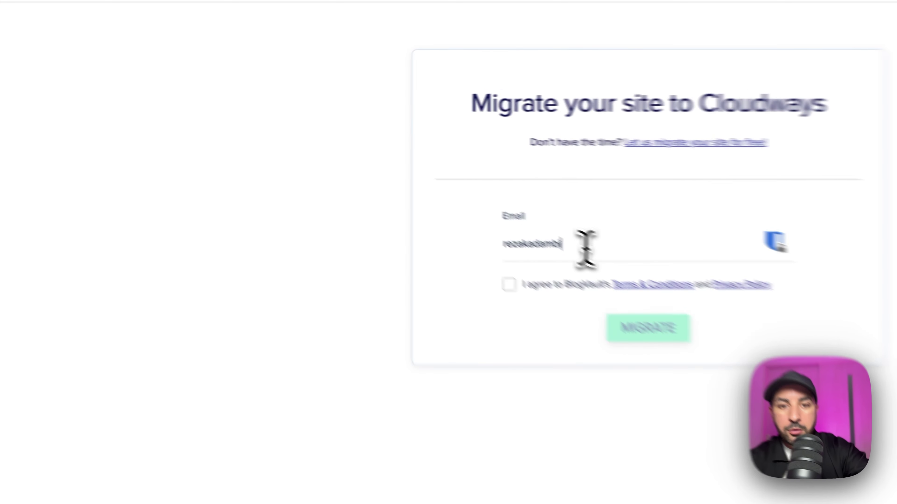
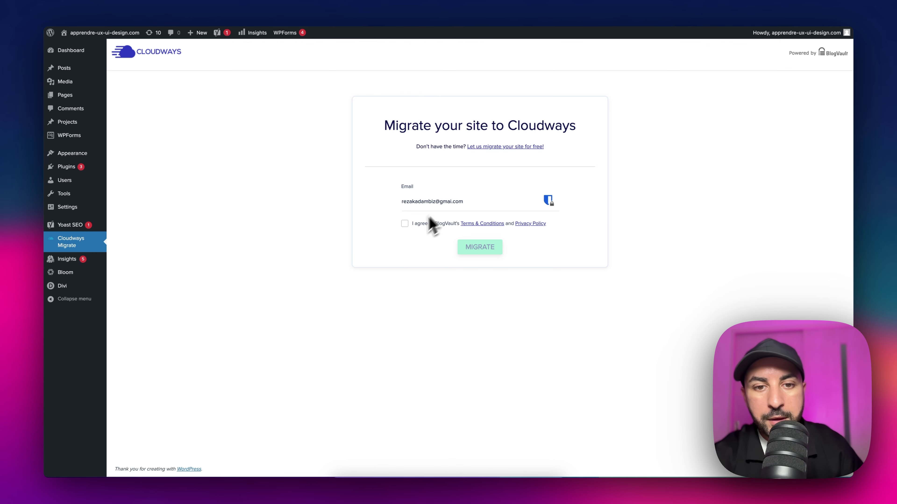
left_click(405, 223)
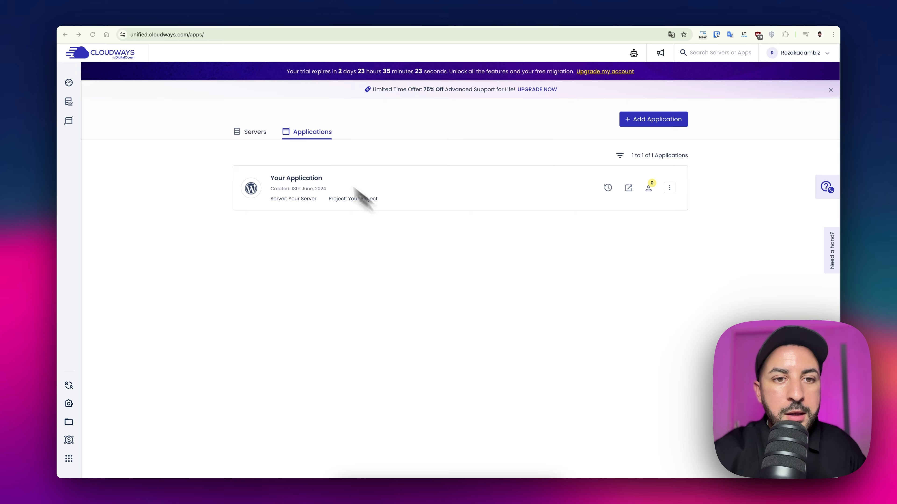
Step: Go to My Applications and view the new app's default WordPress site in a new tab
left_click(252, 133)
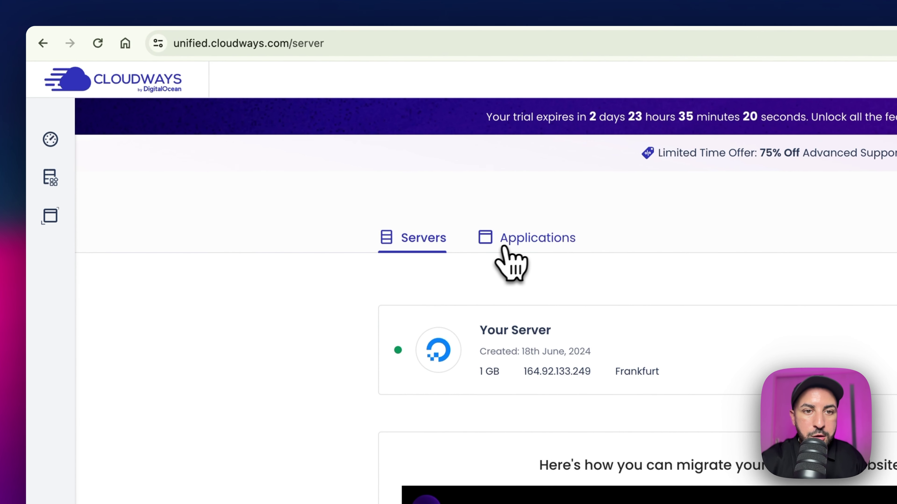
left_click(491, 245)
mouse_move(54, 155)
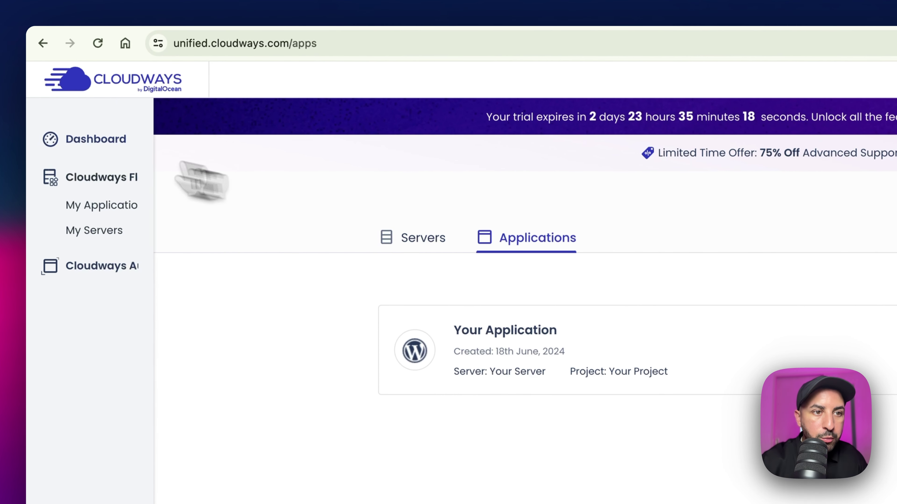
left_click(94, 209)
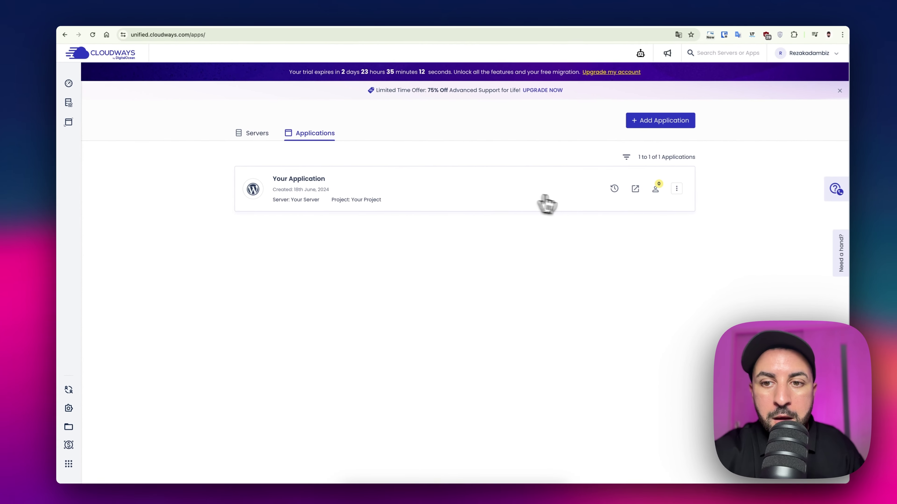
left_click(629, 188)
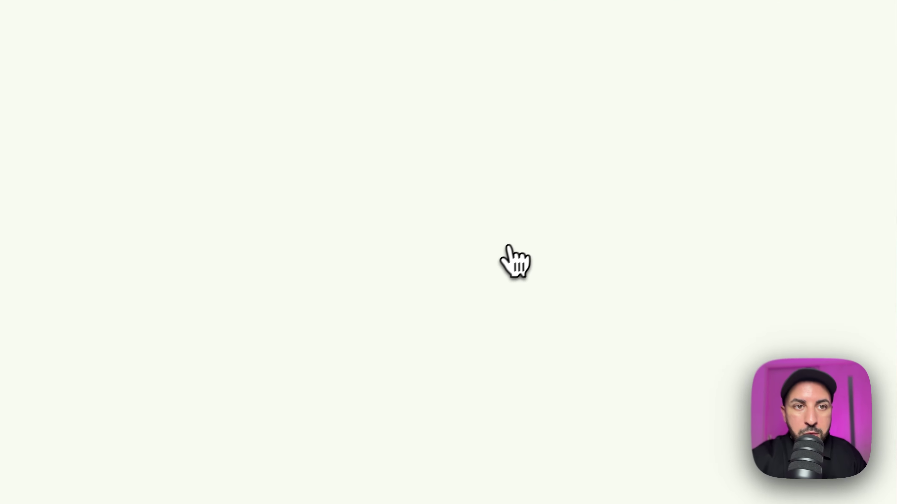
scroll(472, 256, "down", 3)
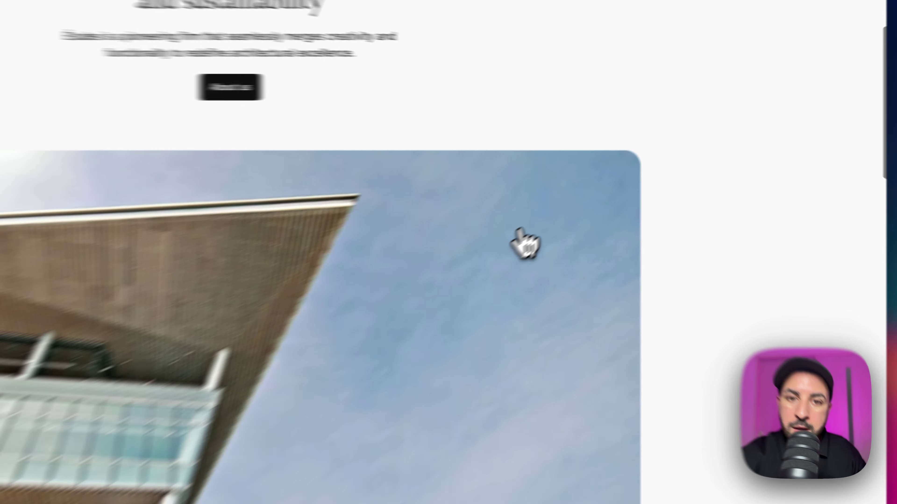
scroll(520, 231, "down", 15)
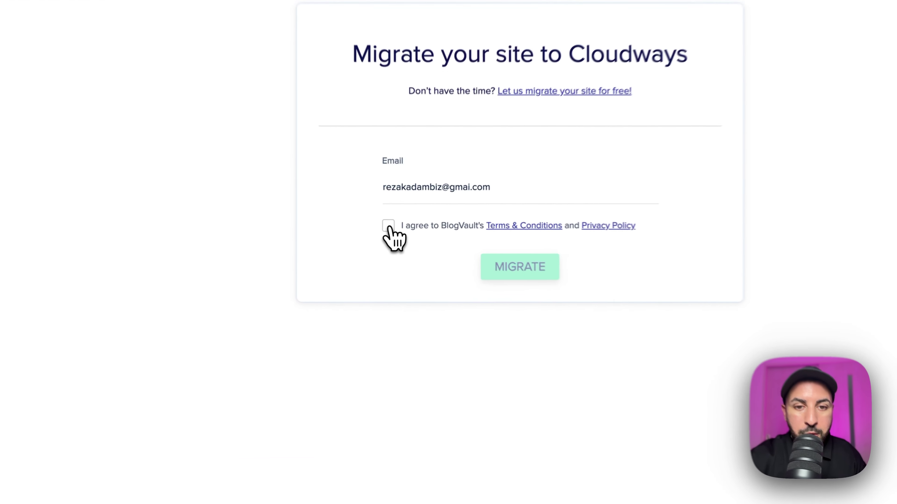
Step: Accept BlogVault's Terms & Conditions and start the migration with MIGRATE
left_click(407, 235)
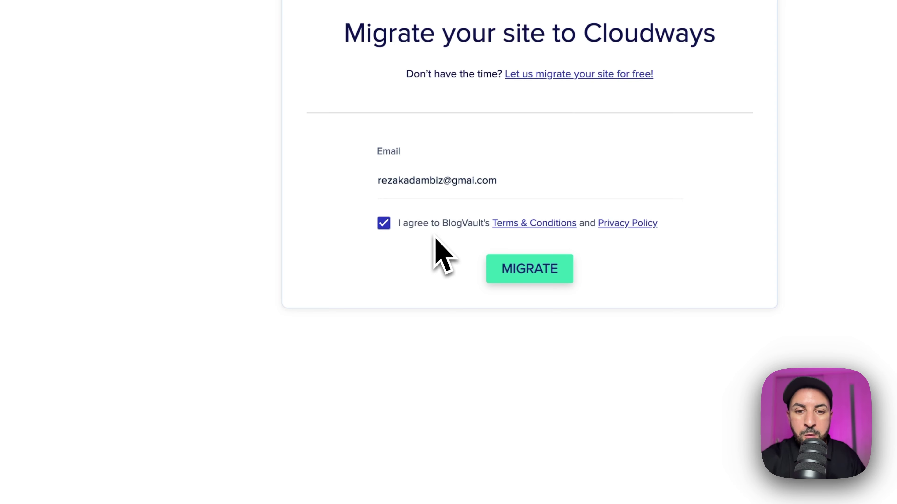
left_click(512, 280)
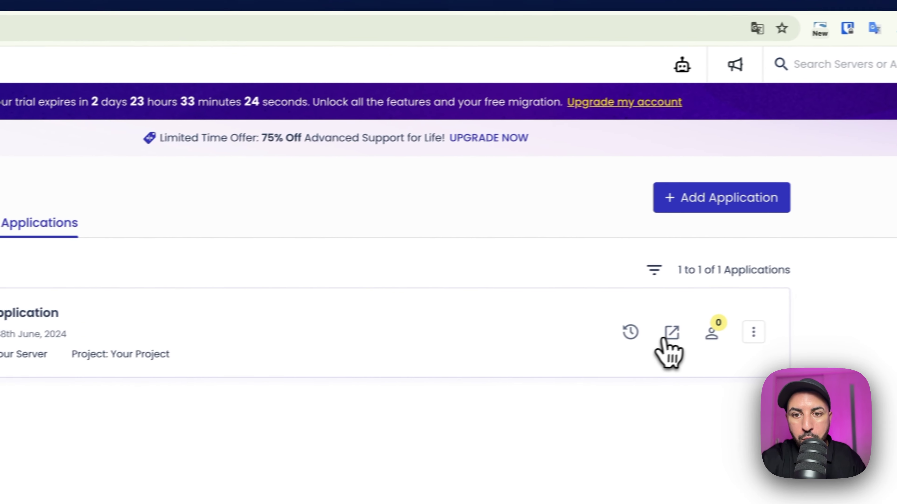
Step: Open the application's site and copy its address wordpress-1284431-4653758.cloudwaysapps.com
left_click(667, 336)
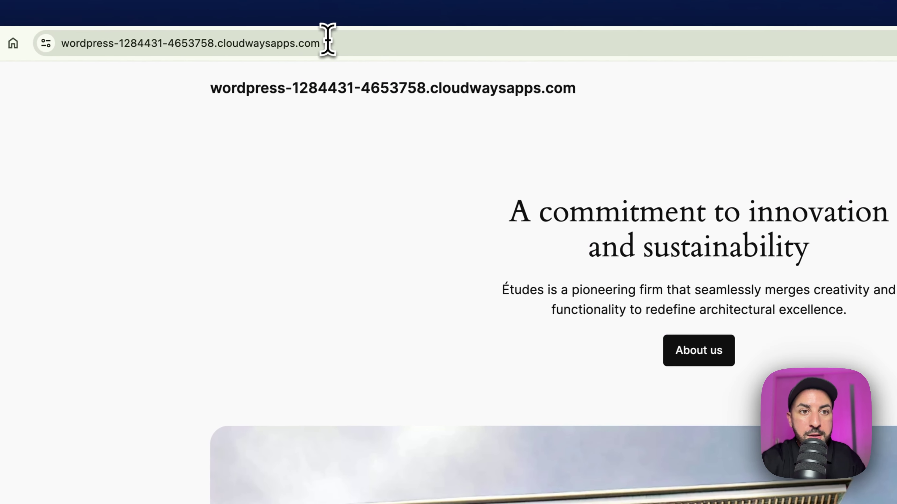
left_click(326, 42)
right_click(238, 47)
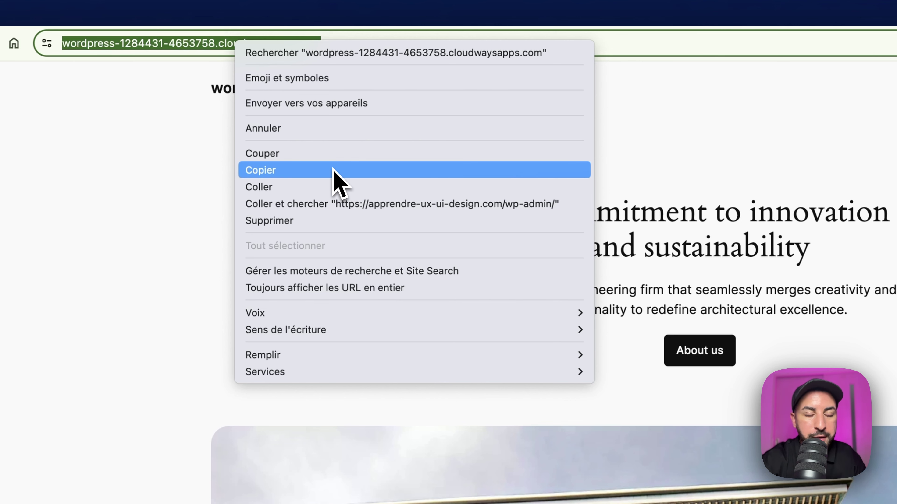
left_click(298, 171)
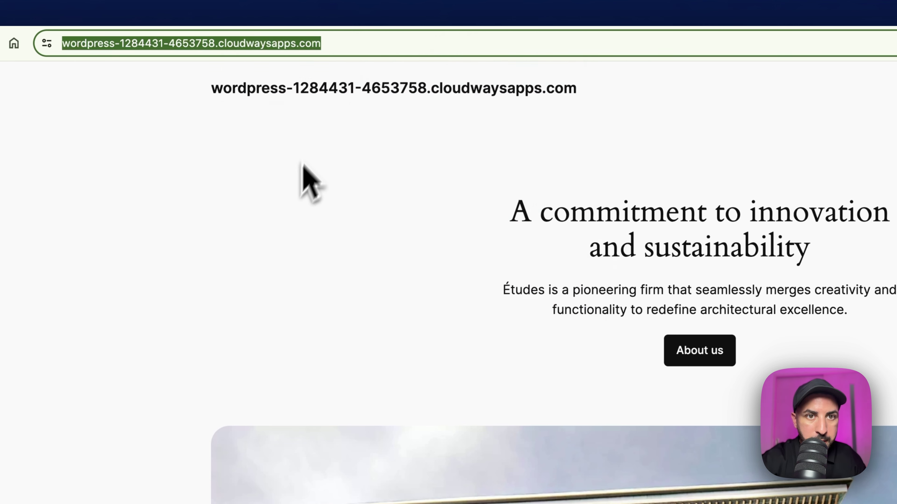
left_click(376, 22)
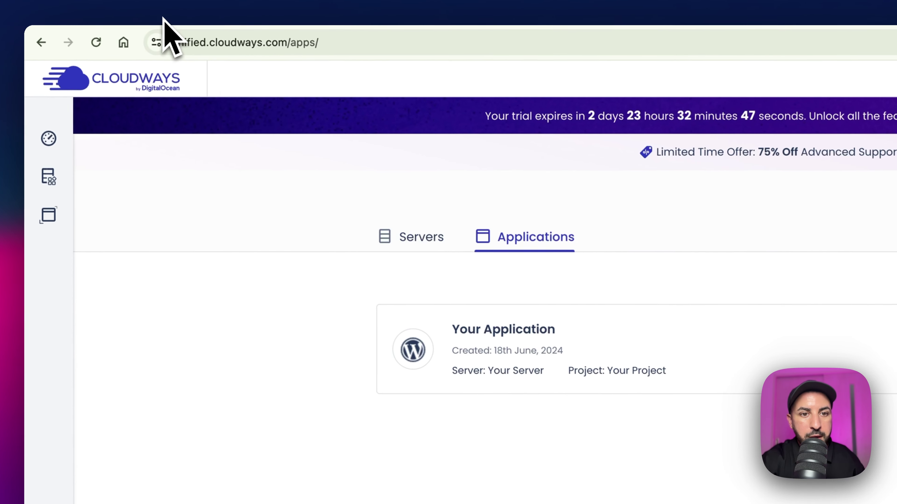
Step: Open Your Server's Master Credentials and copy the public IP 164.92.133.249
left_click(411, 236)
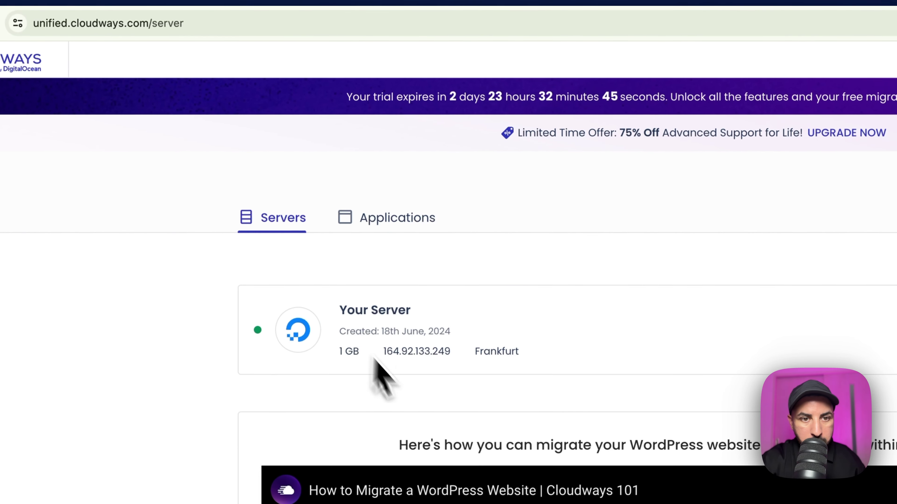
left_click(376, 369)
left_click(353, 350)
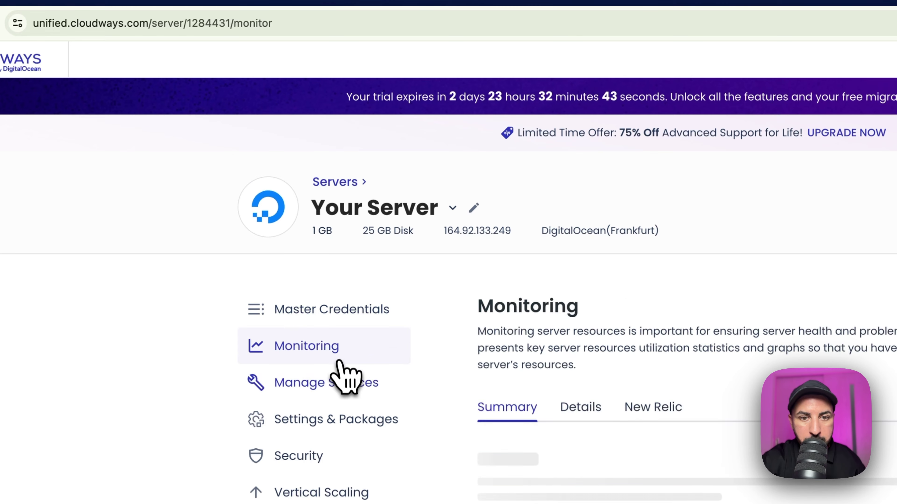
left_click(344, 386)
left_click(318, 310)
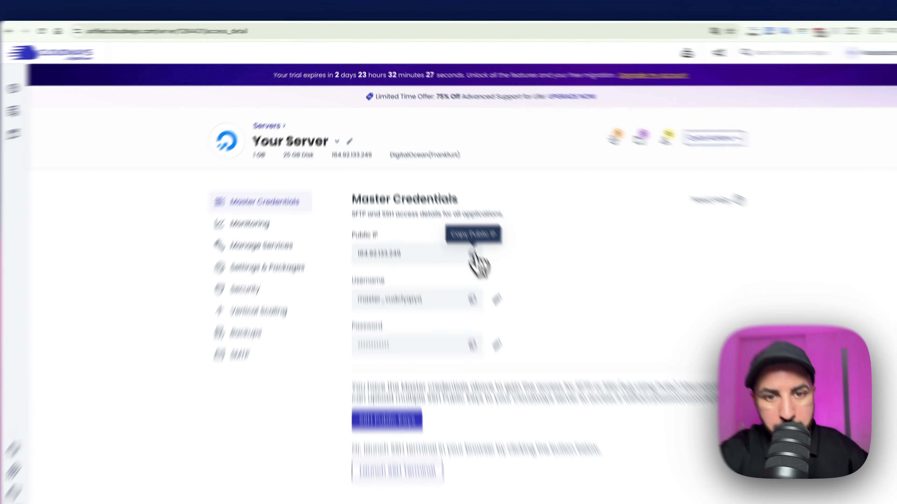
left_click(455, 223)
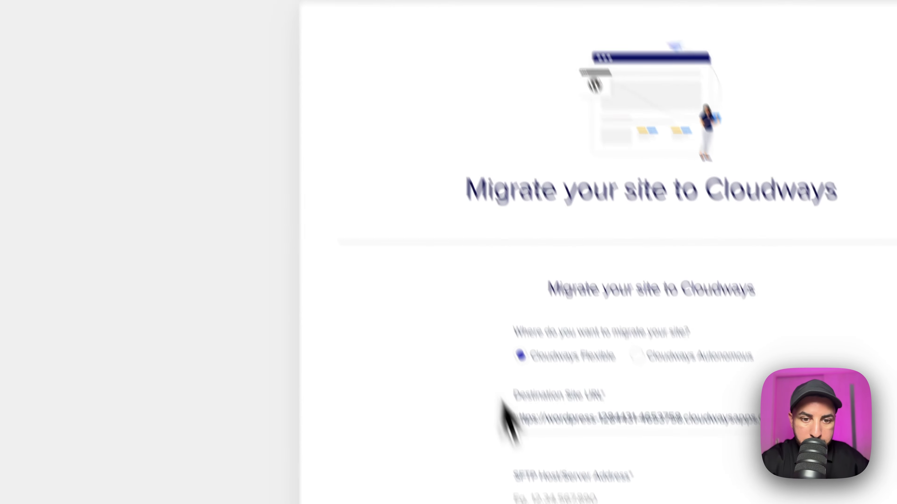
Step: Paste 164.92.133.249 into the SFTP Host field, then return to the Cloudways applications list
right_click(486, 307)
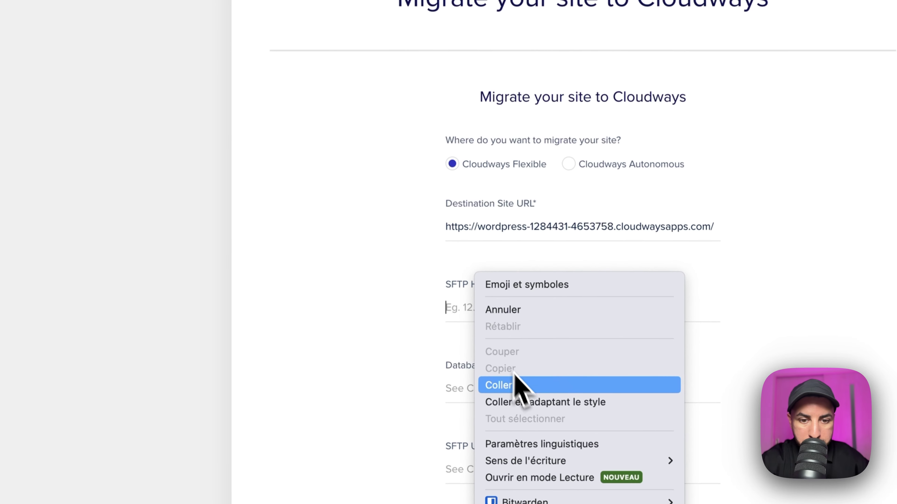
left_click(518, 386)
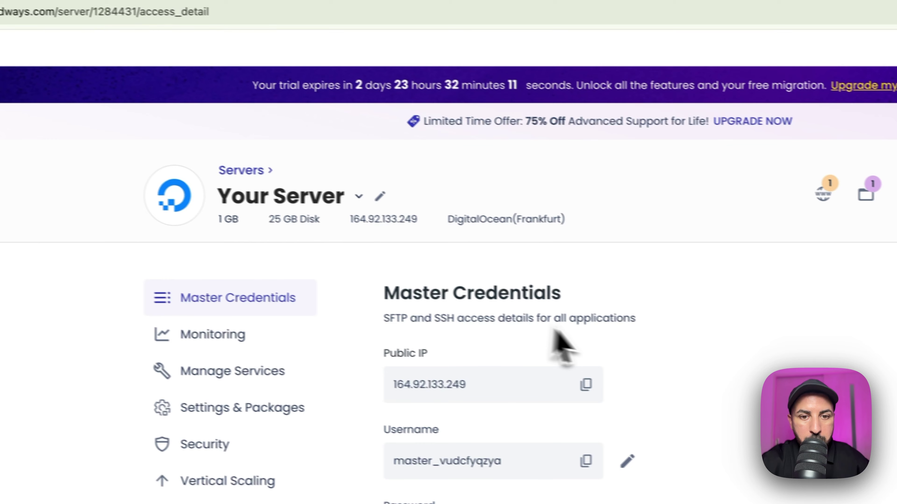
scroll(770, 375, "down", 2)
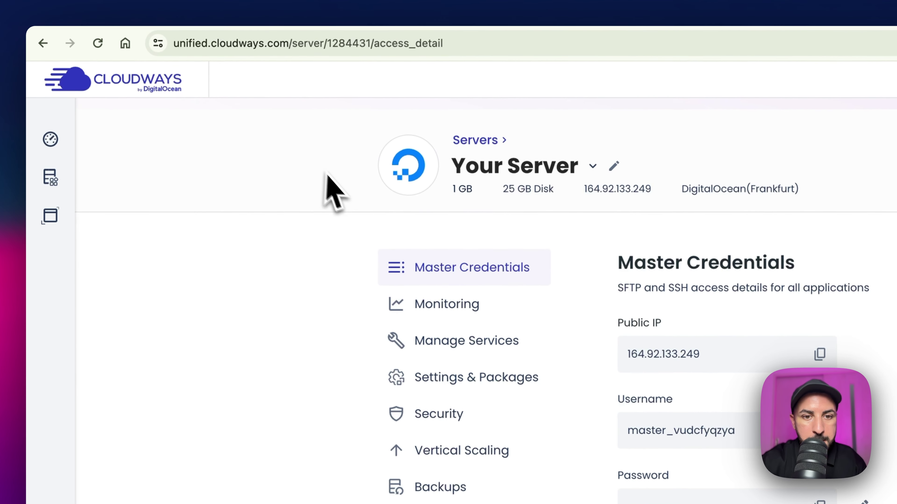
mouse_move(59, 175)
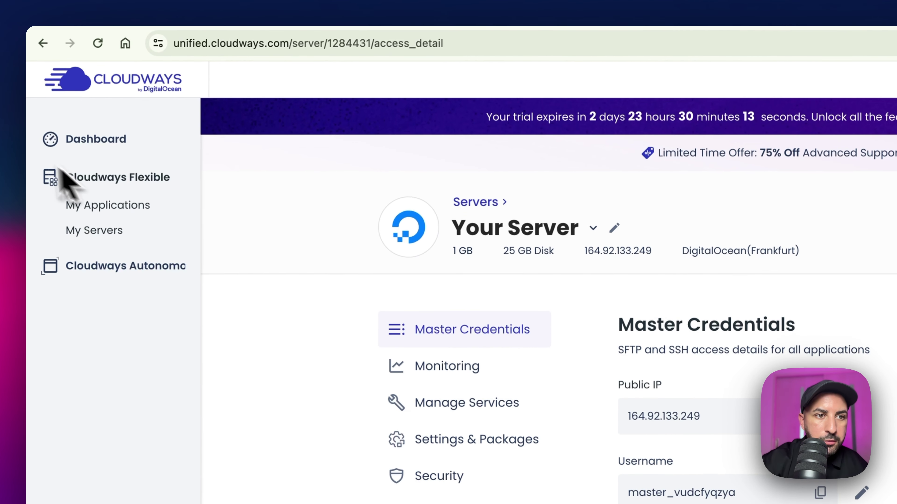
left_click(94, 205)
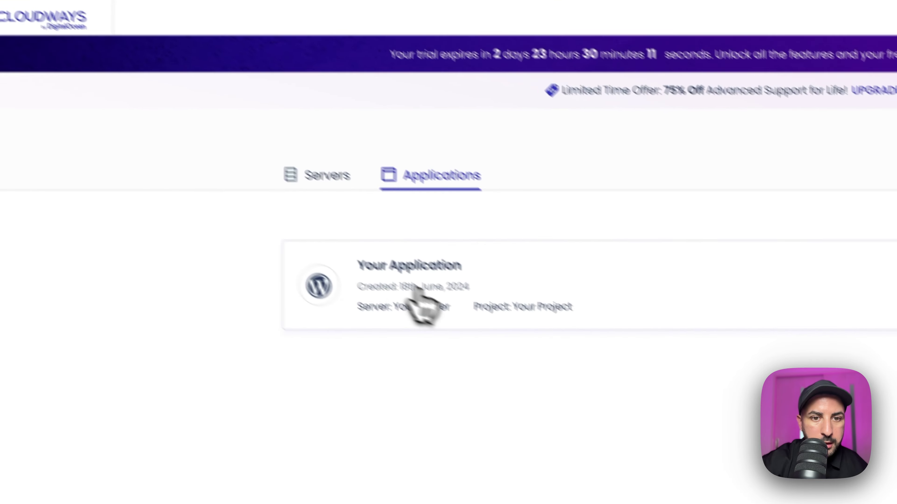
Step: Copy Your Application's admin username from Access Details into the BlogVault SFTP Username field
left_click(508, 360)
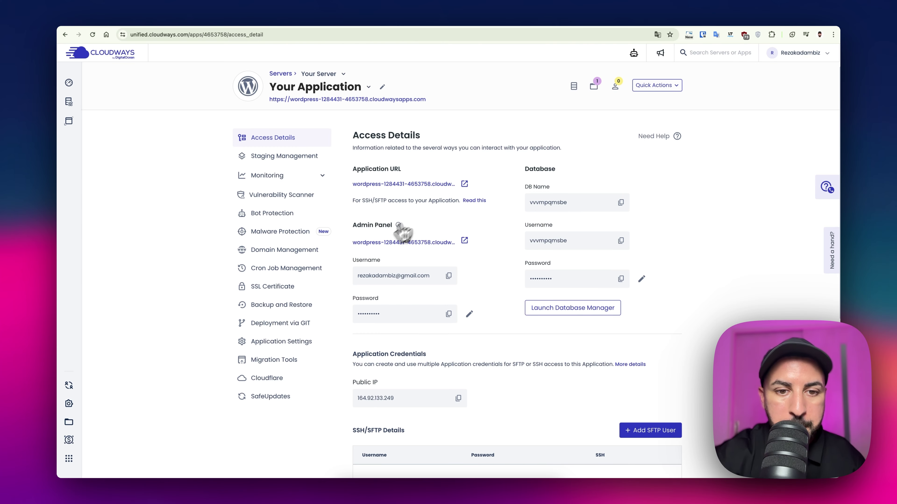
left_click(446, 276)
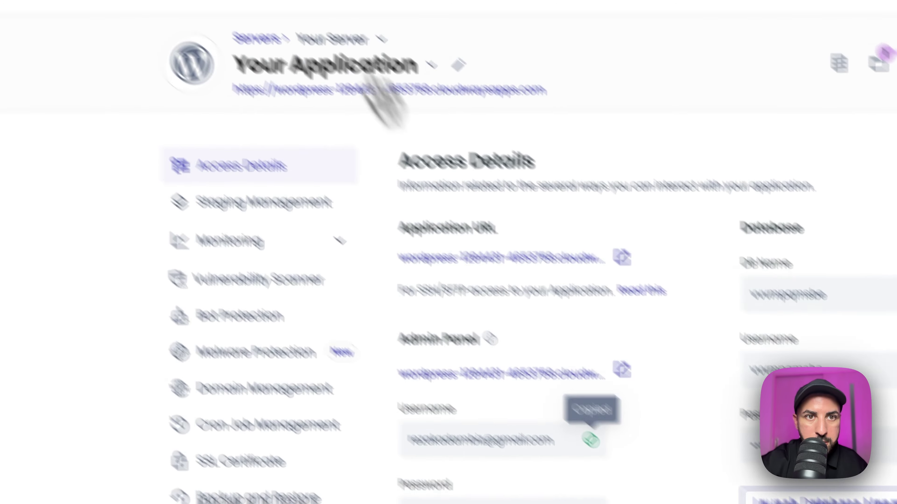
left_click(426, 23)
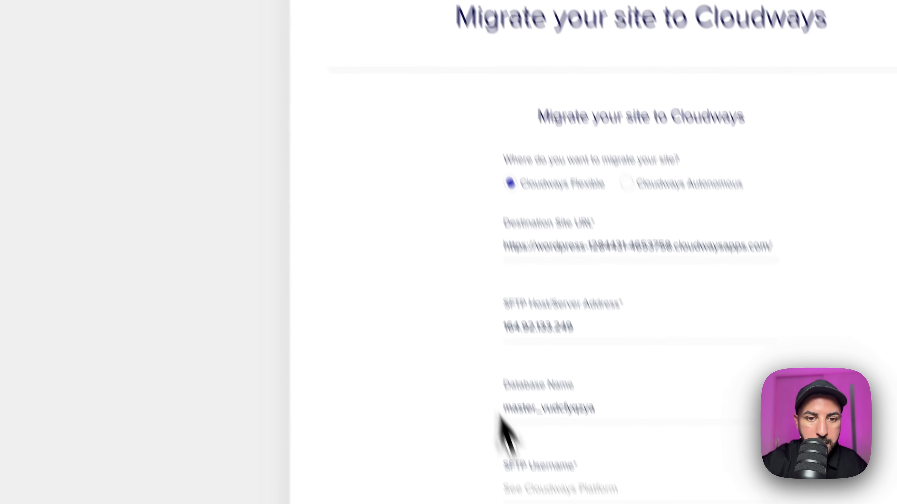
right_click(498, 397)
left_click(552, 407)
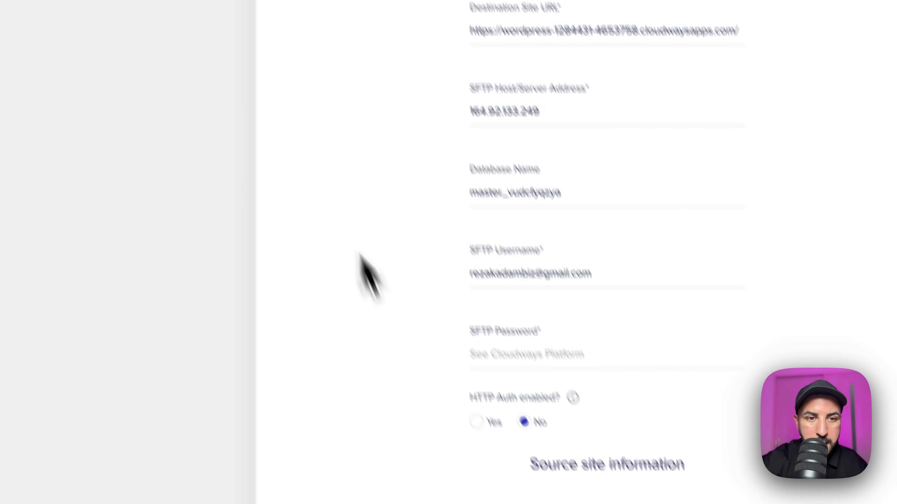
Step: Paste the admin password into SFTP Password and set HTTP Auth to Yes
left_click(212, 2)
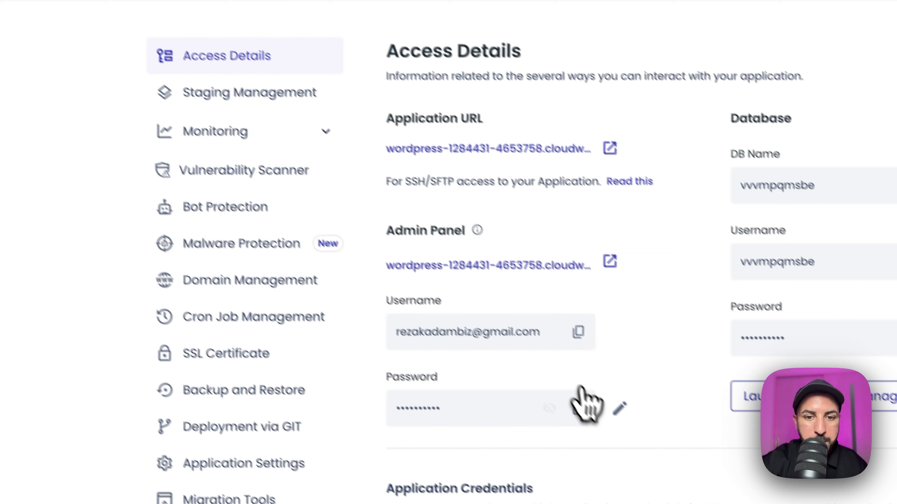
left_click(577, 394)
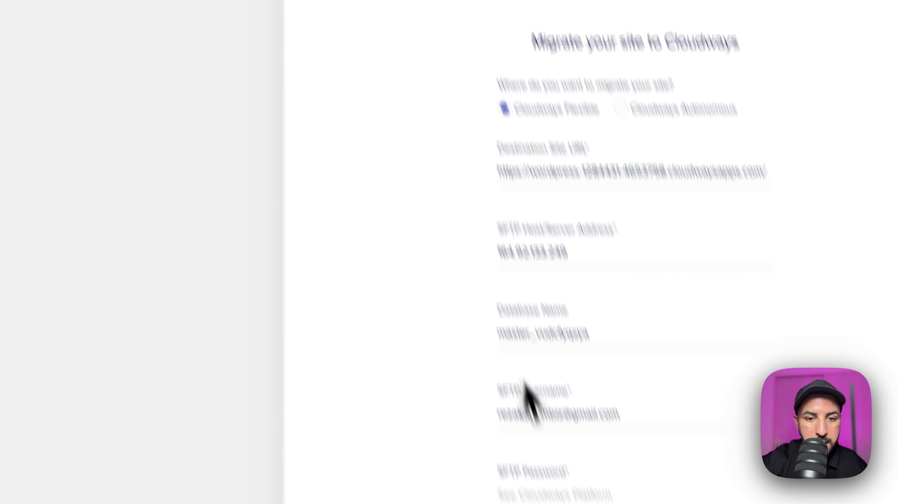
left_click(477, 349)
right_click(477, 349)
left_click(490, 375)
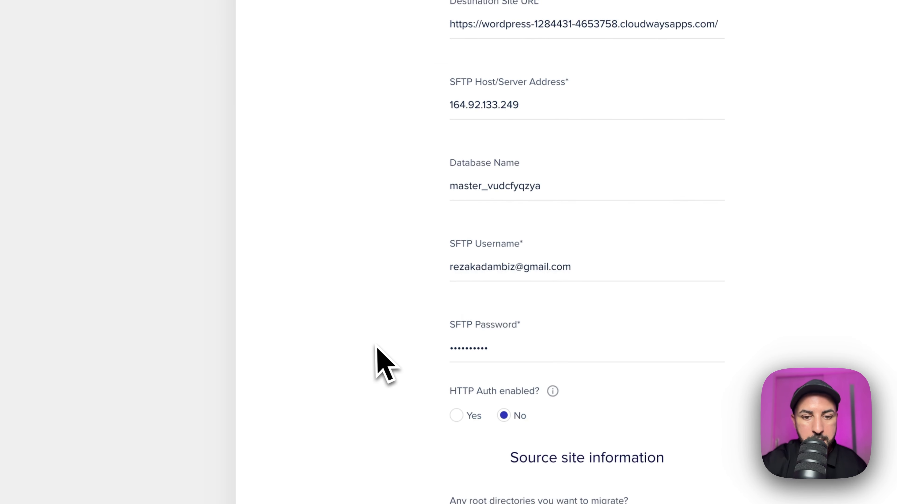
left_click(456, 416)
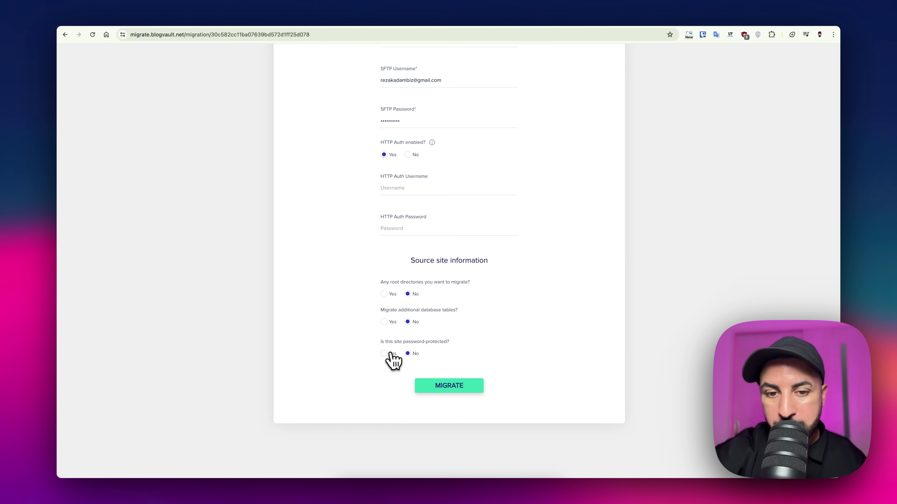
Step: Answer Yes for password protection, additional database tables and root directories, then launch MIGRATE
left_click(384, 355)
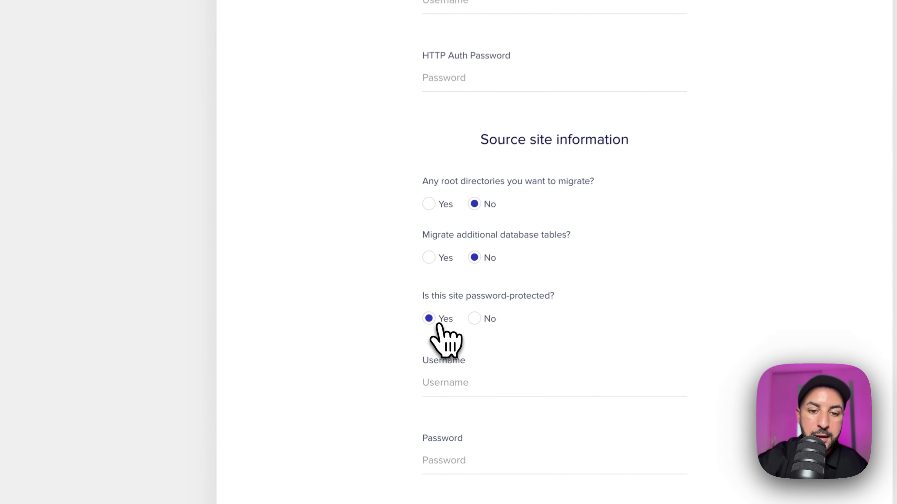
left_click(384, 322)
left_click(432, 196)
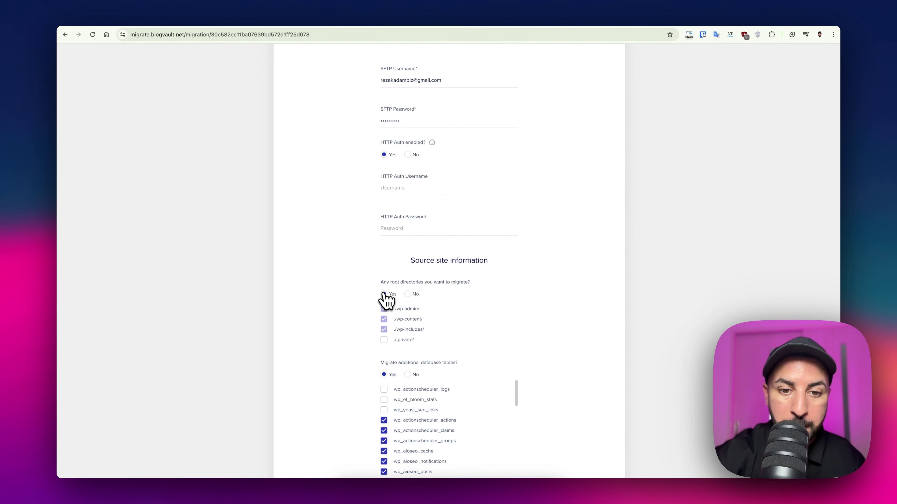
scroll(387, 299, "down", 10)
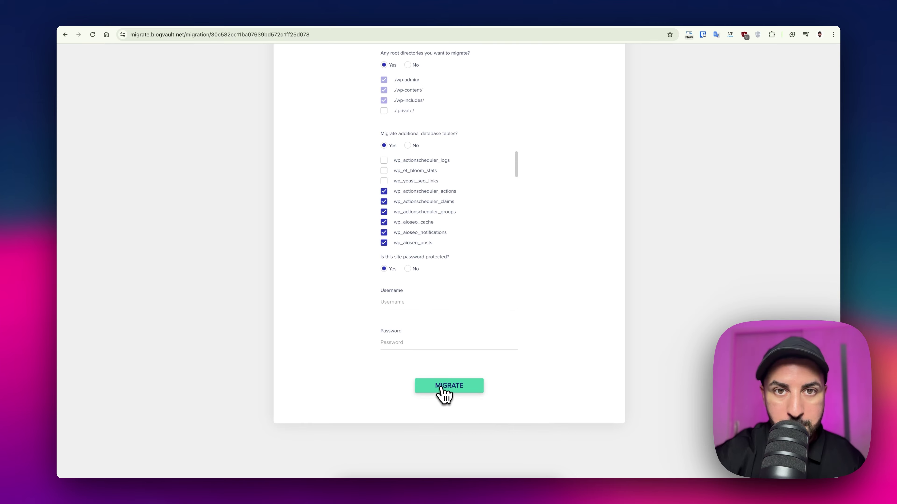
left_click(442, 387)
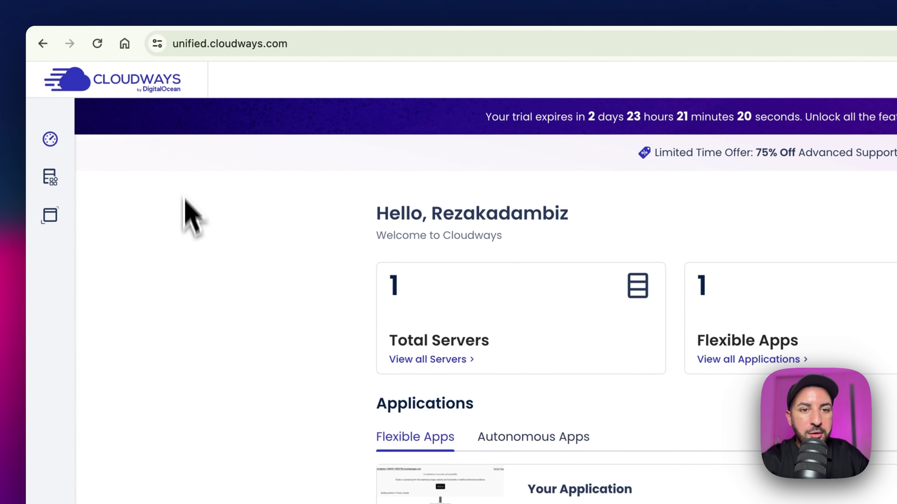
Step: From My Applications, open the Your Application card to view its access details
mouse_move(100, 198)
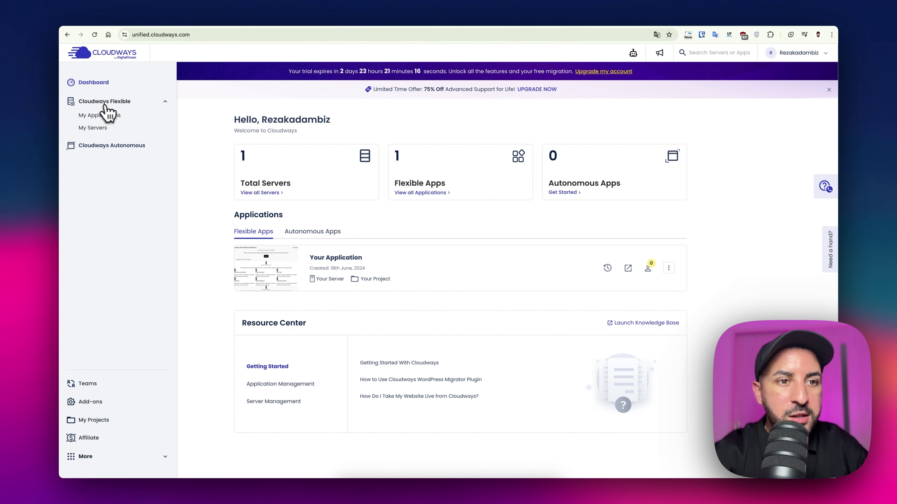
left_click(100, 116)
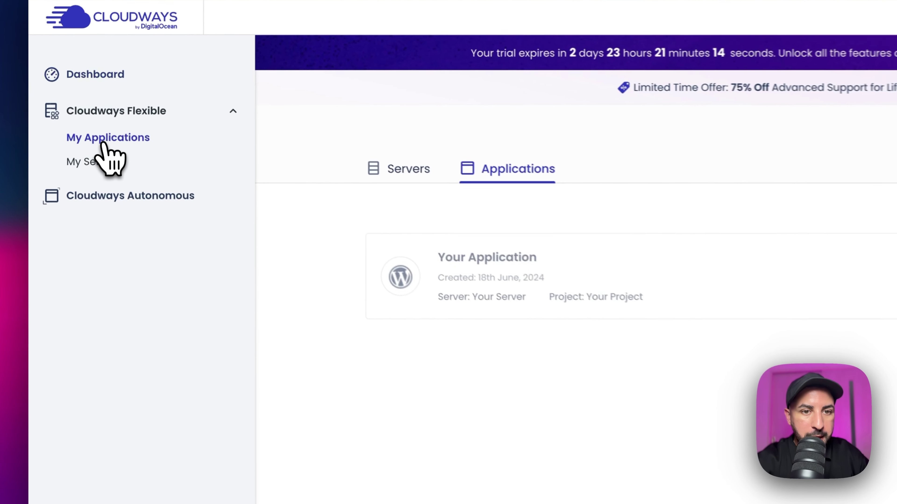
left_click(461, 273)
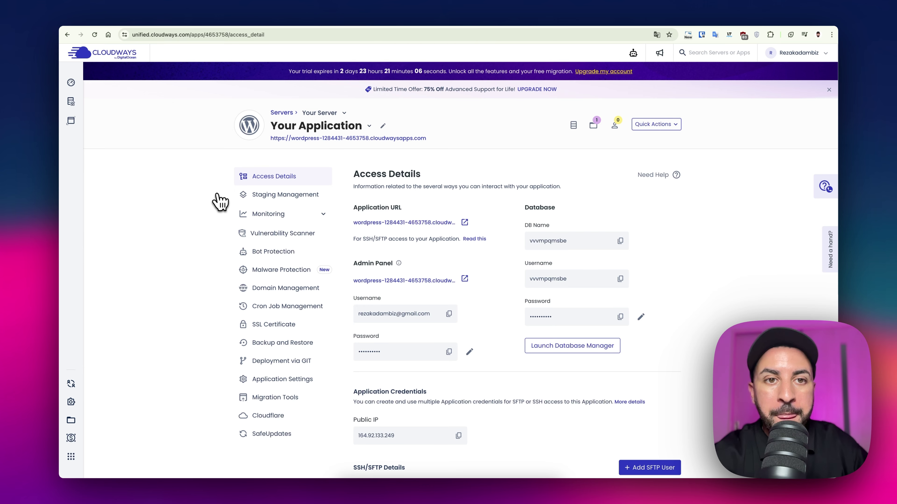
Step: Replace the application name 'Your Application' with 'Mon site Web' and save
left_click(382, 126)
triple_click(427, 384)
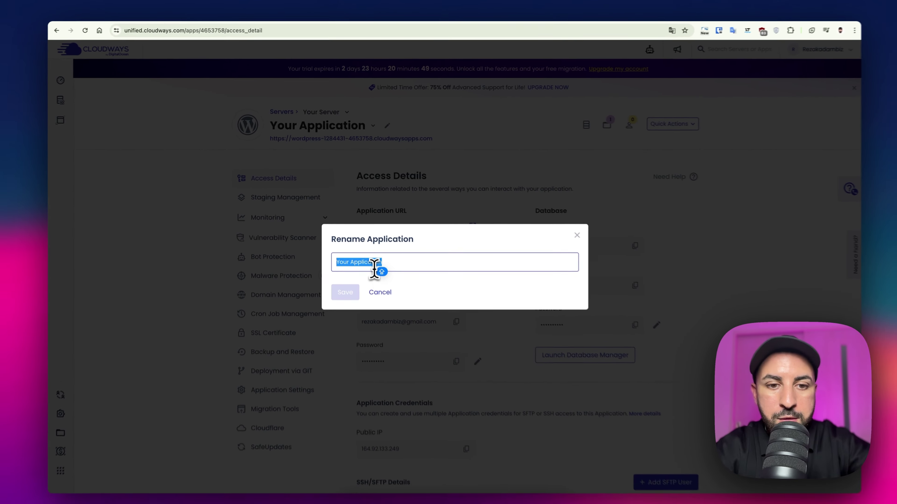
type("Mon si")
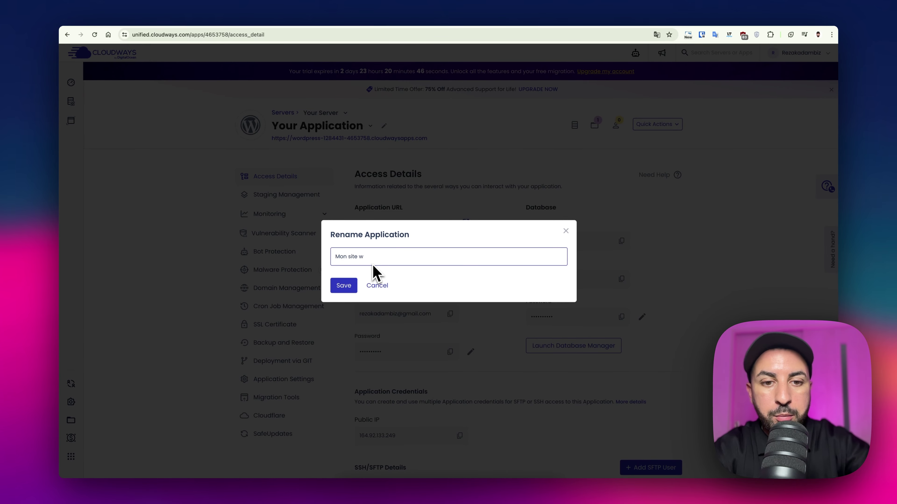
type("te Web")
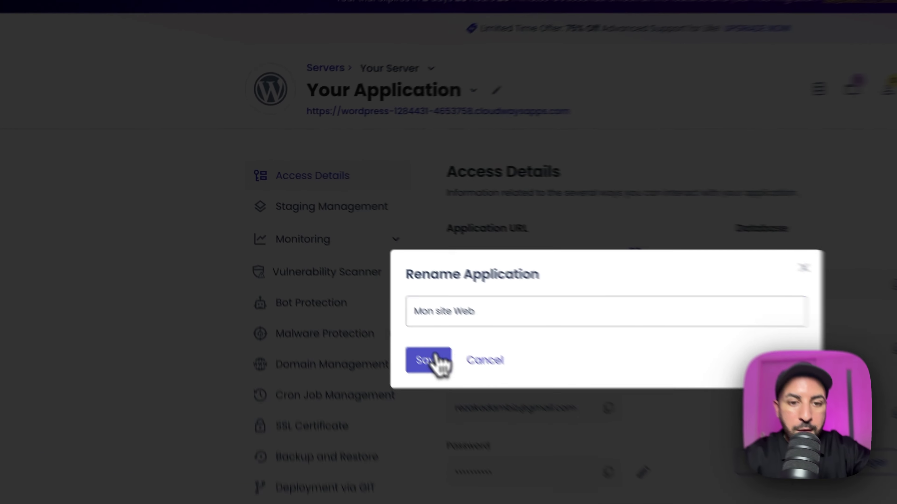
left_click(343, 285)
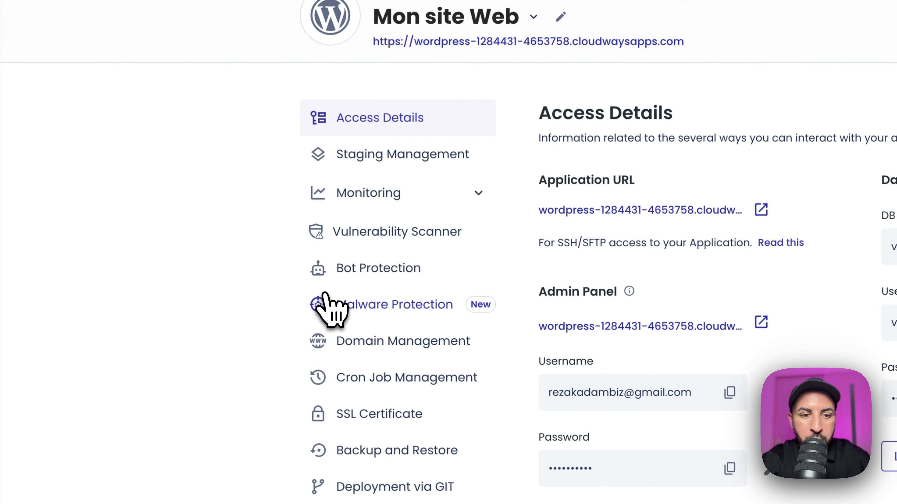
left_click(367, 345)
left_click(671, 246)
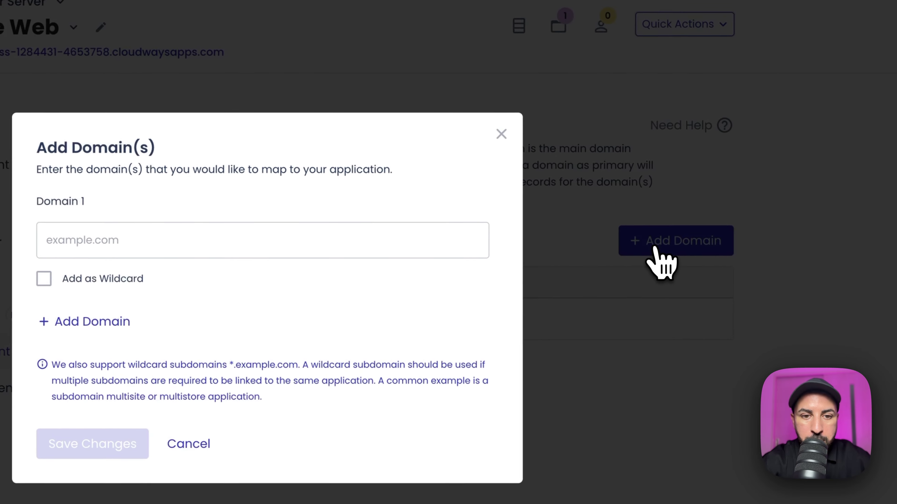
left_click(466, 249)
type("w")
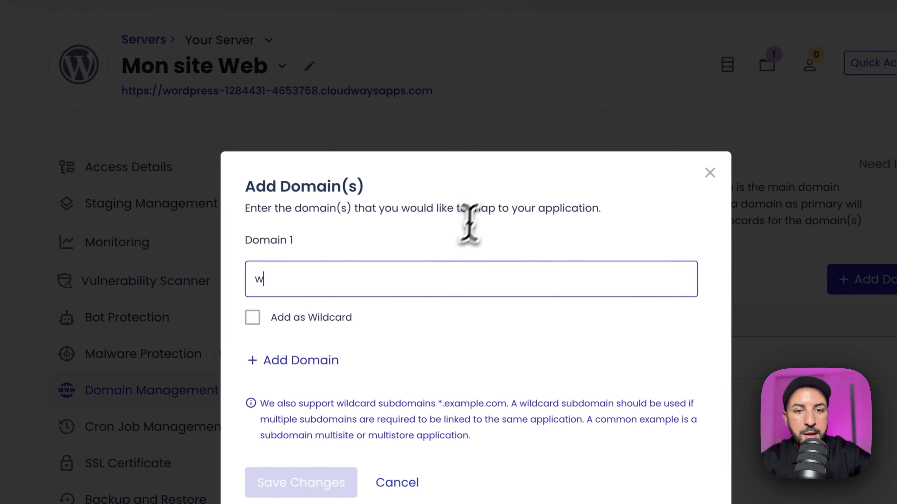
type("ww.")
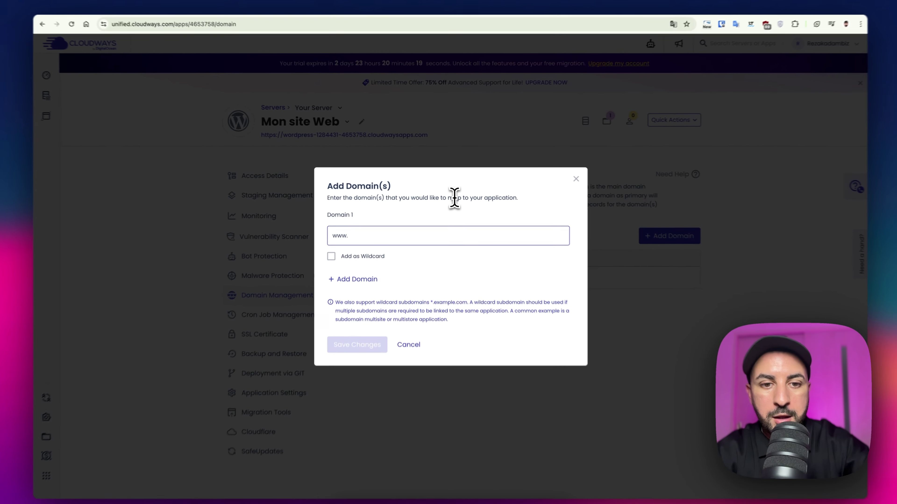
type("adamdigitalbusiness.com")
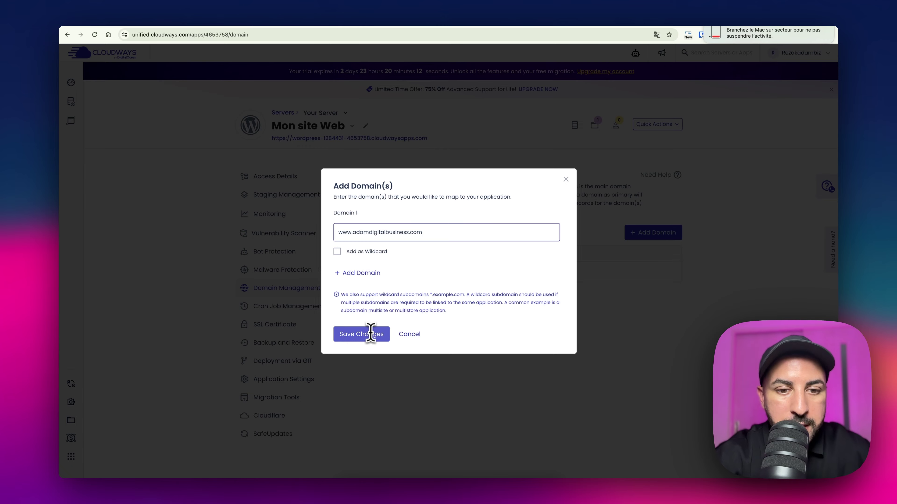
left_click(362, 334)
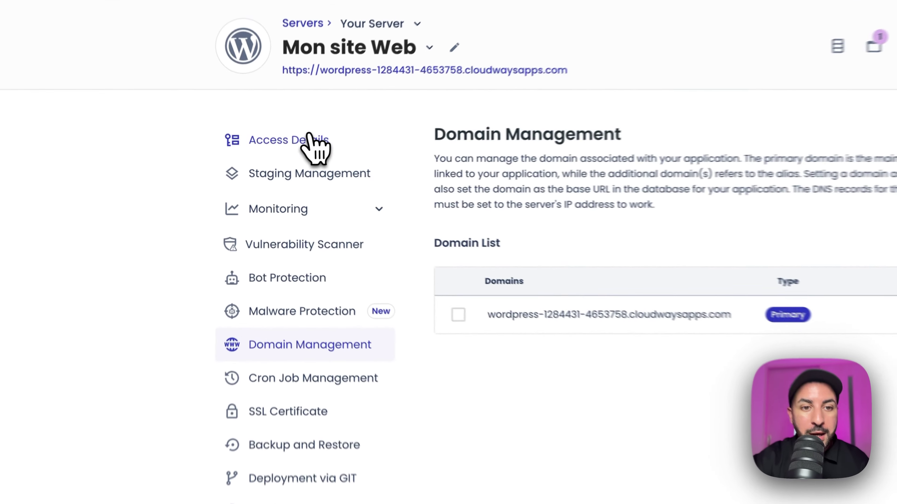
left_click(283, 176)
scroll(389, 317, "down", 5)
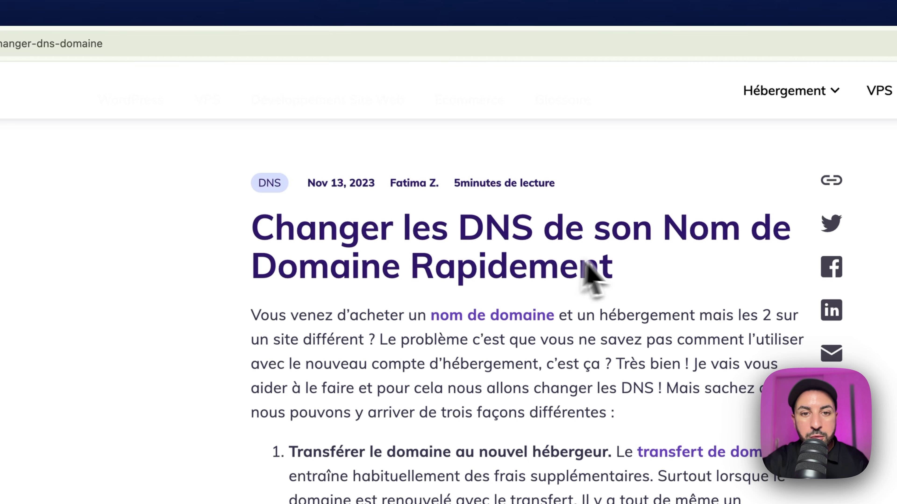
scroll(625, 286, "down", 2)
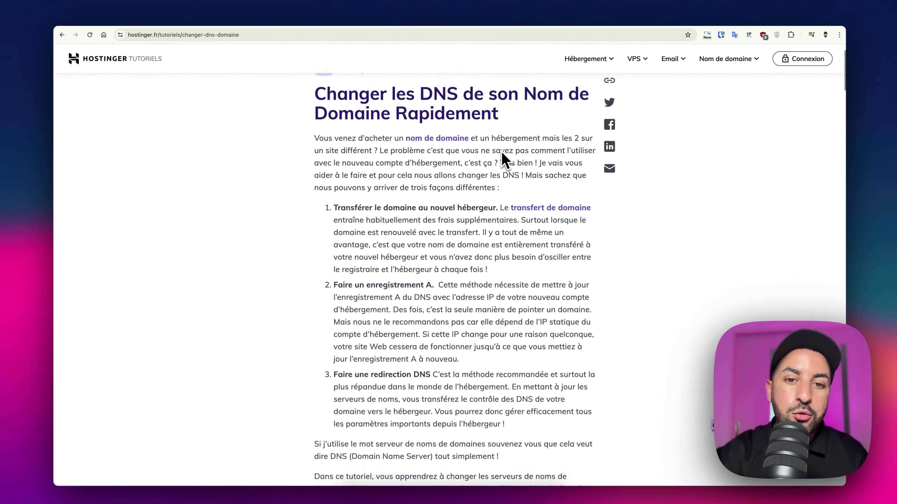
scroll(502, 156, "down", 15)
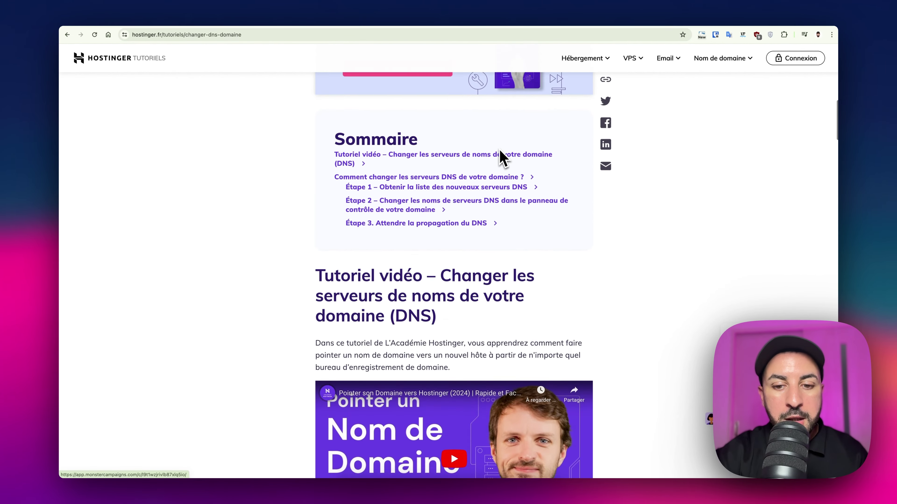
scroll(502, 156, "down", 6)
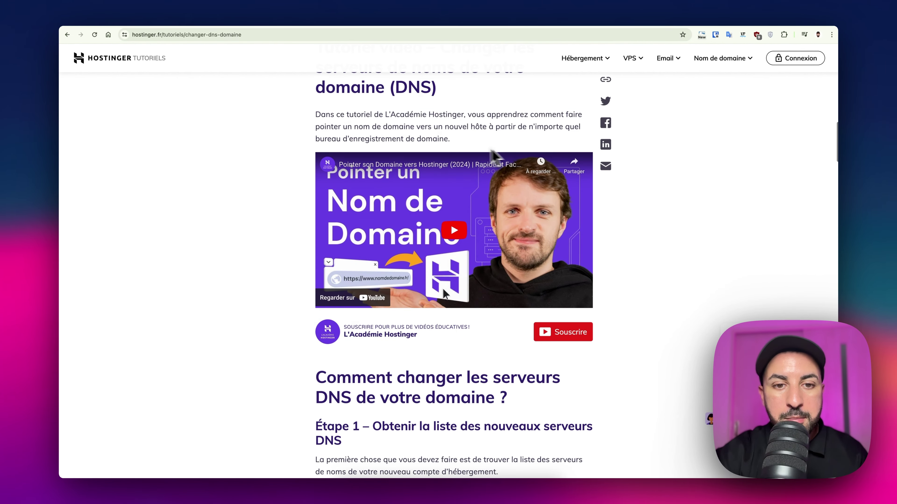
scroll(409, 263, "down", 2)
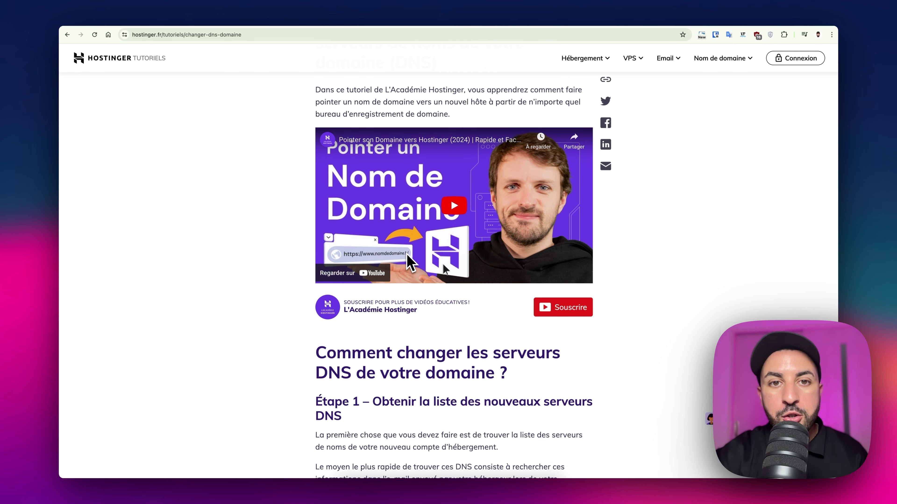
scroll(407, 254, "down", 3)
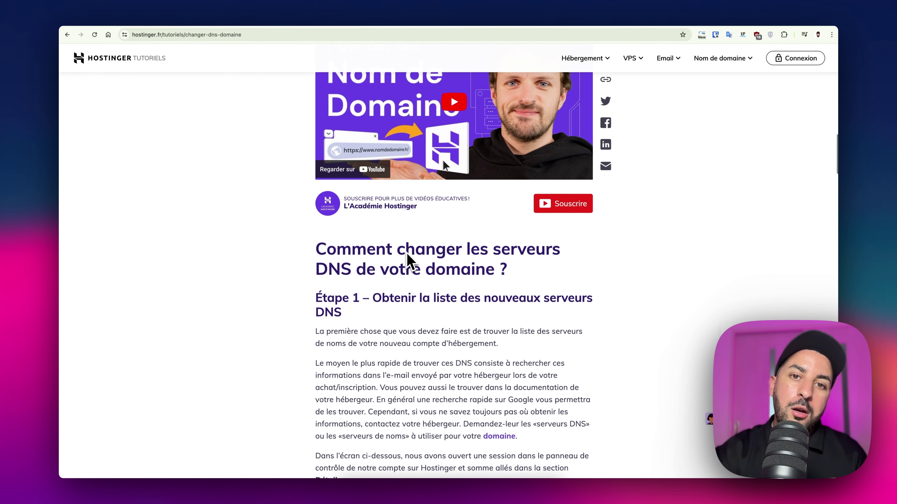
scroll(407, 253, "down", 2)
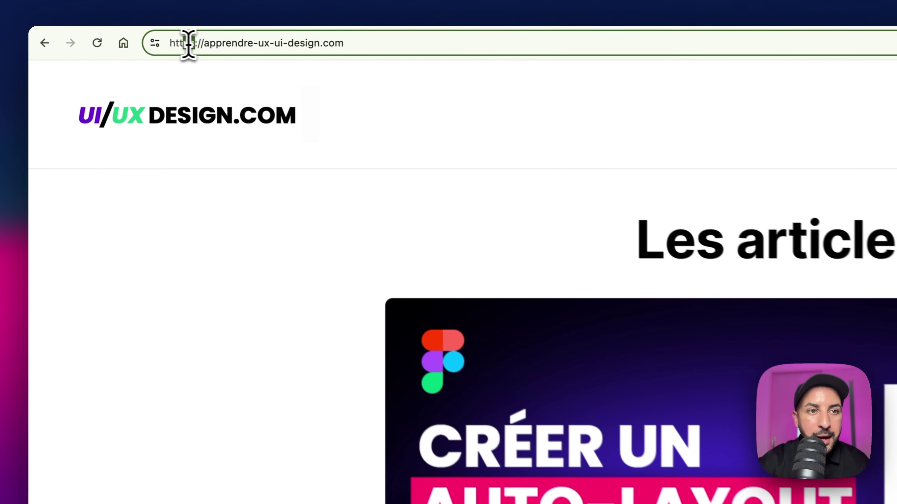
Step: Highlight 'https' in the apprendre-ux-ui-design.com address bar and briefly scroll the blog listing
double_click(133, 34)
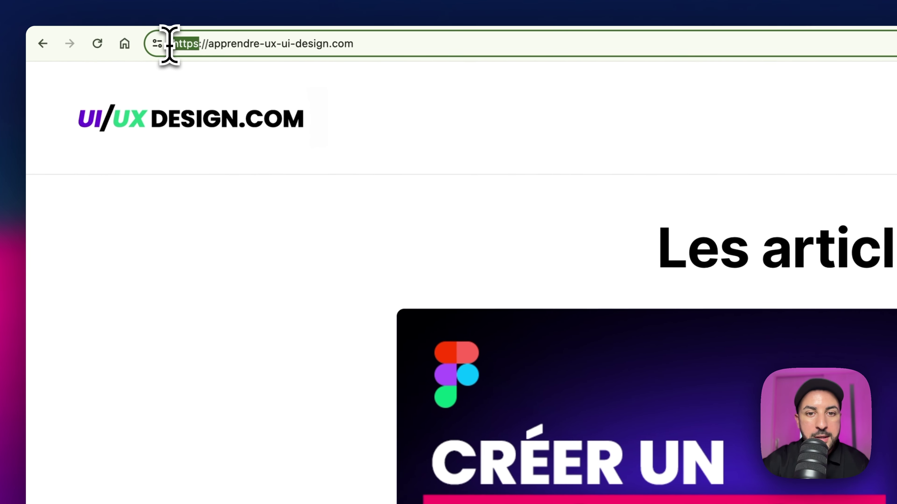
scroll(277, 301, "down", 10)
scroll(274, 290, "up", 8)
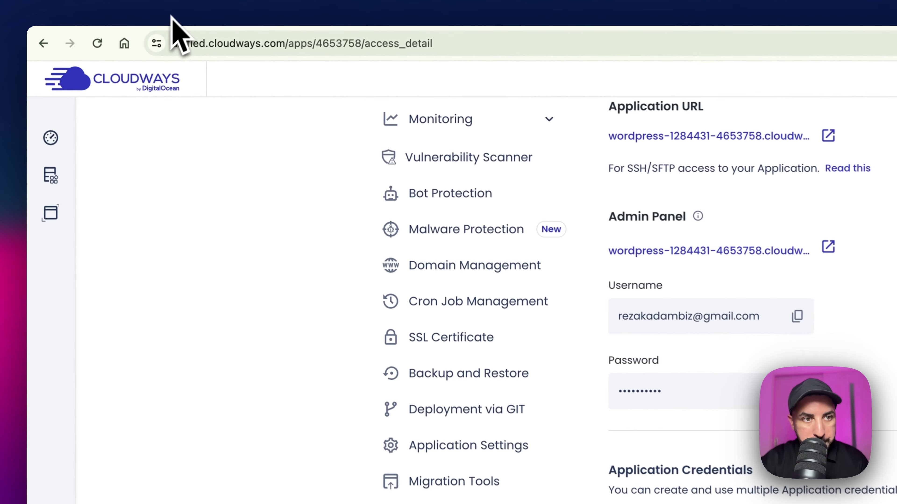
mouse_move(54, 194)
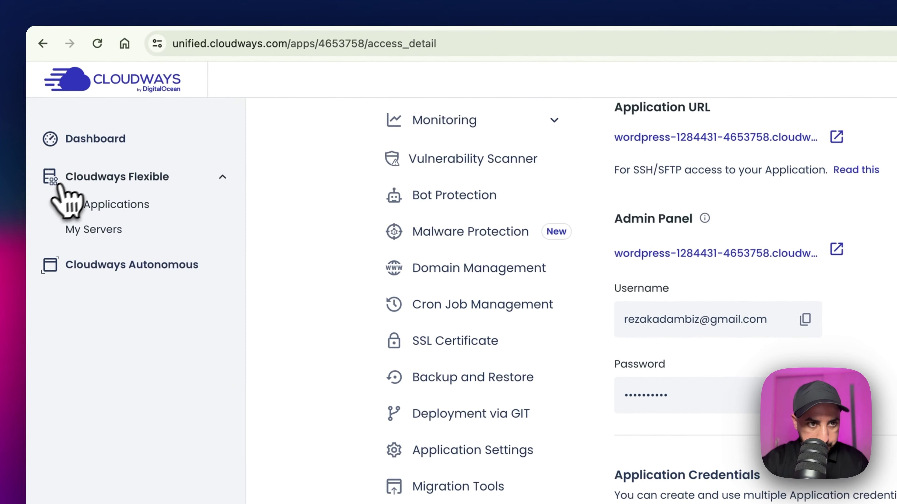
left_click(100, 208)
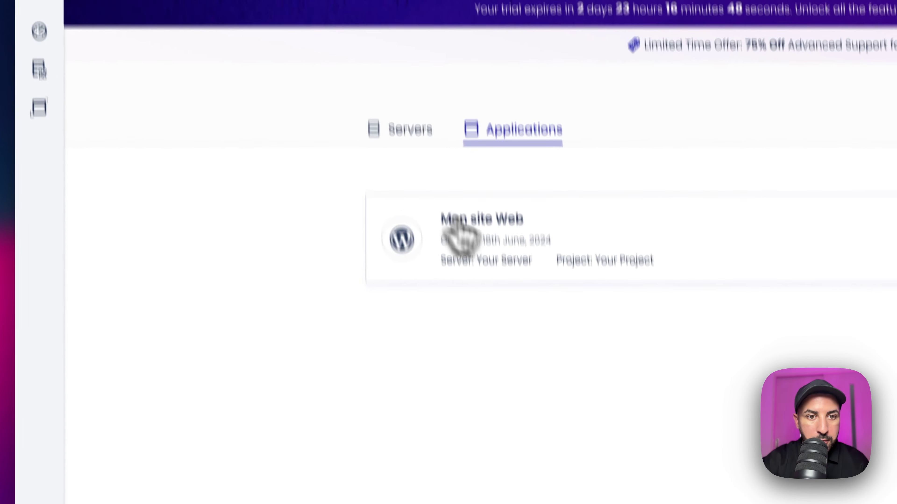
left_click(471, 334)
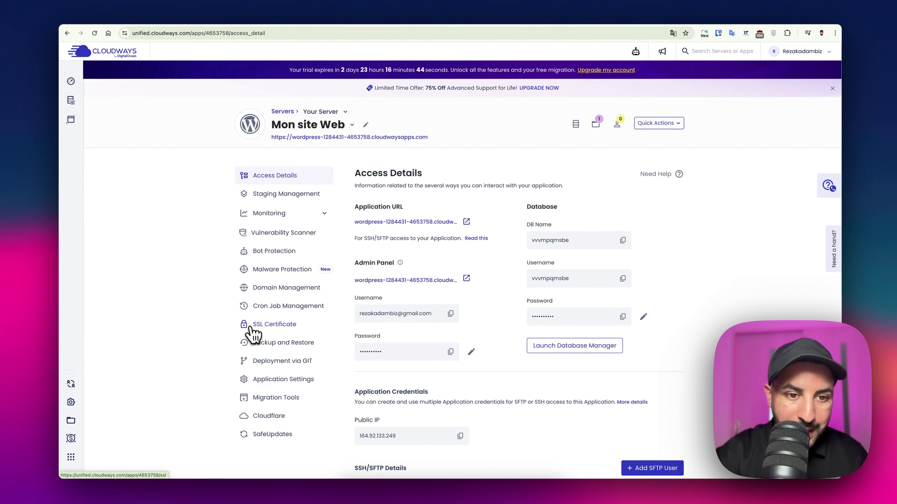
left_click(267, 329)
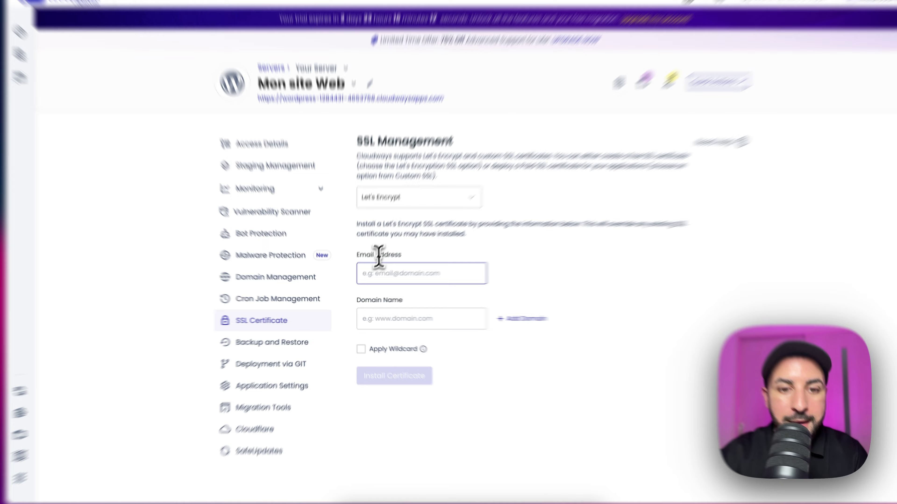
left_click(360, 284)
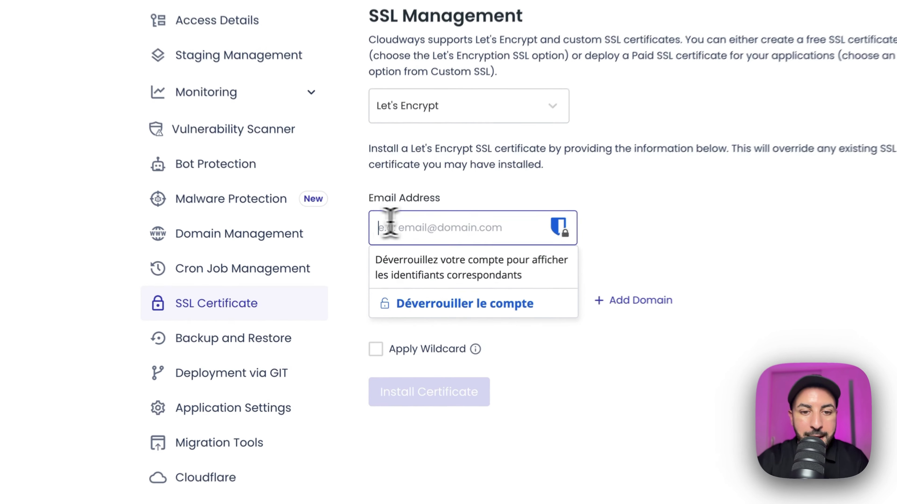
left_click(489, 191)
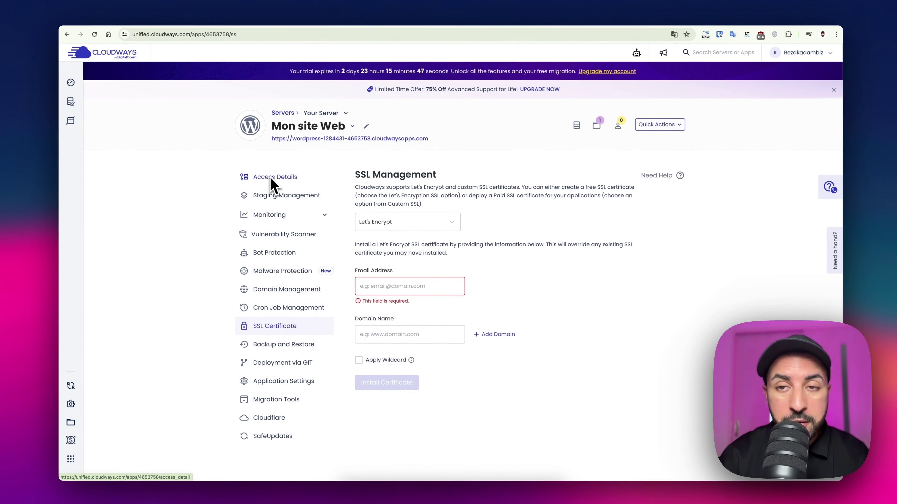
left_click(269, 178)
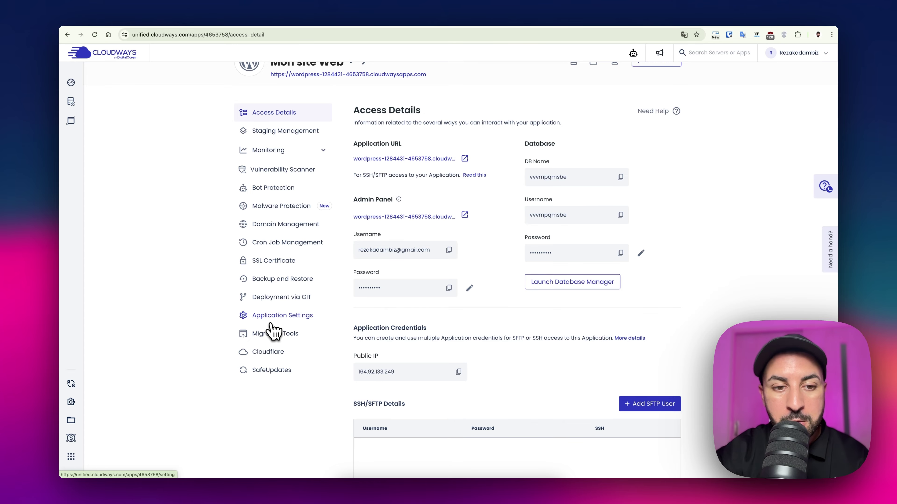
Step: Open Application Settings and highlight the enabled HTTPS Redirection heading on the General tab
left_click(255, 315)
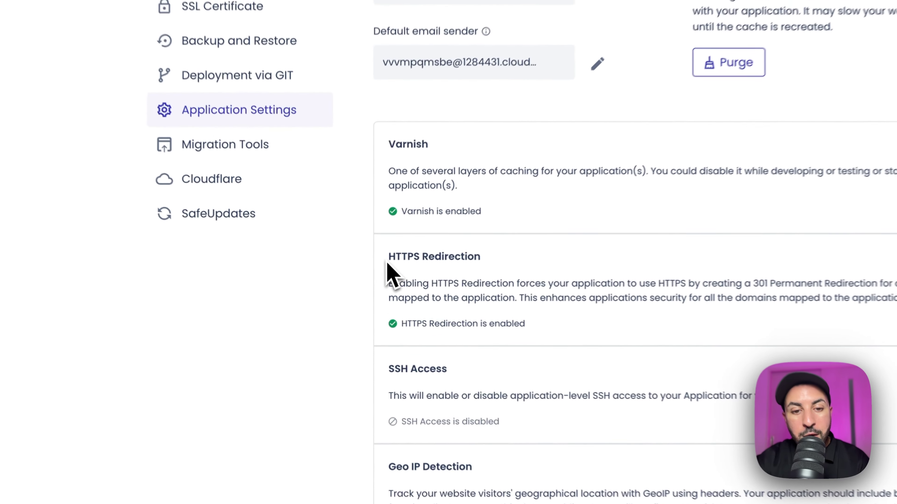
left_click_drag(361, 301, 396, 301)
left_click_drag(461, 253, 487, 258)
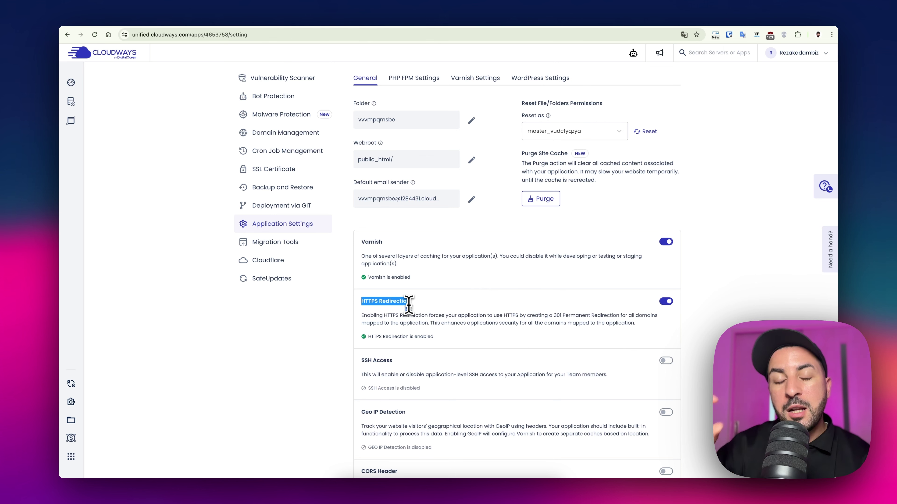
left_click_drag(409, 304, 410, 304)
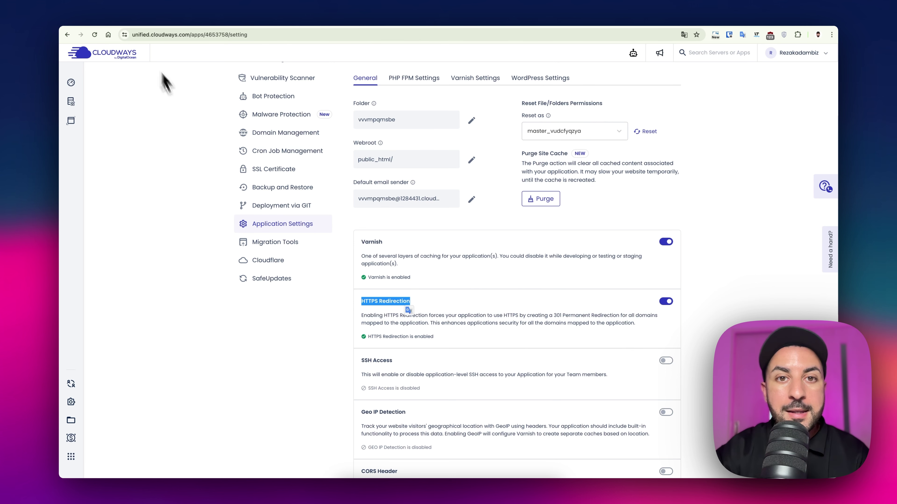